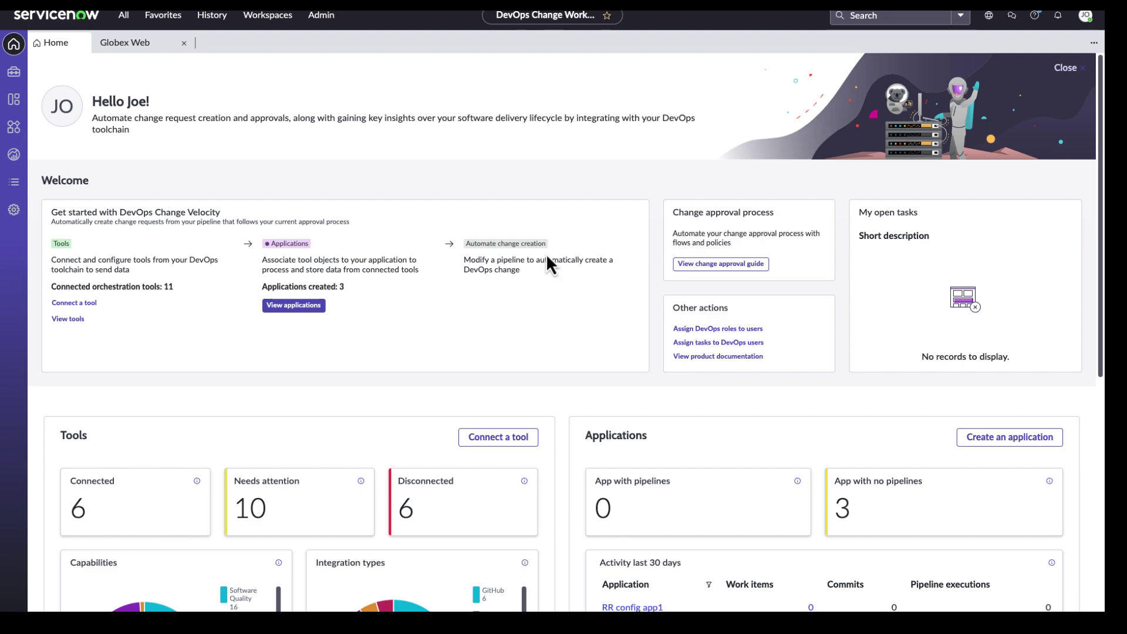
Step: Skim the change approval guide's overview, then open its Change models page and DevOps Simplified details
{"action": "left_click", "coordinate": [698, 265]}
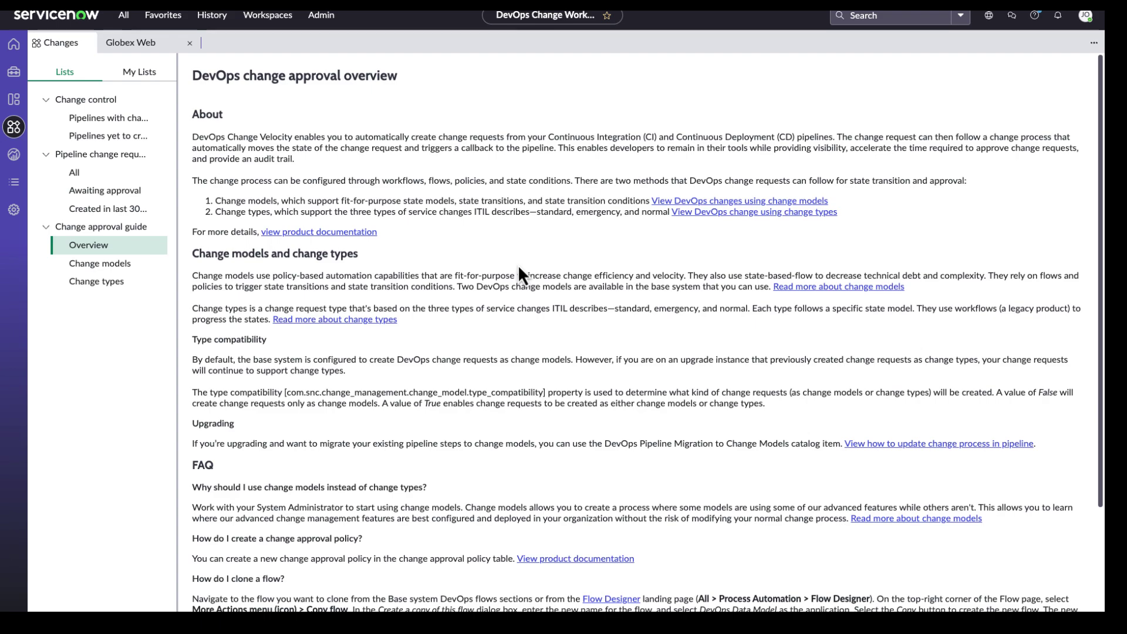
{"action": "scroll", "coordinate": [517, 269], "scroll_direction": "down", "scroll_amount": 1}
{"action": "scroll", "coordinate": [517, 271], "scroll_direction": "down", "scroll_amount": 5}
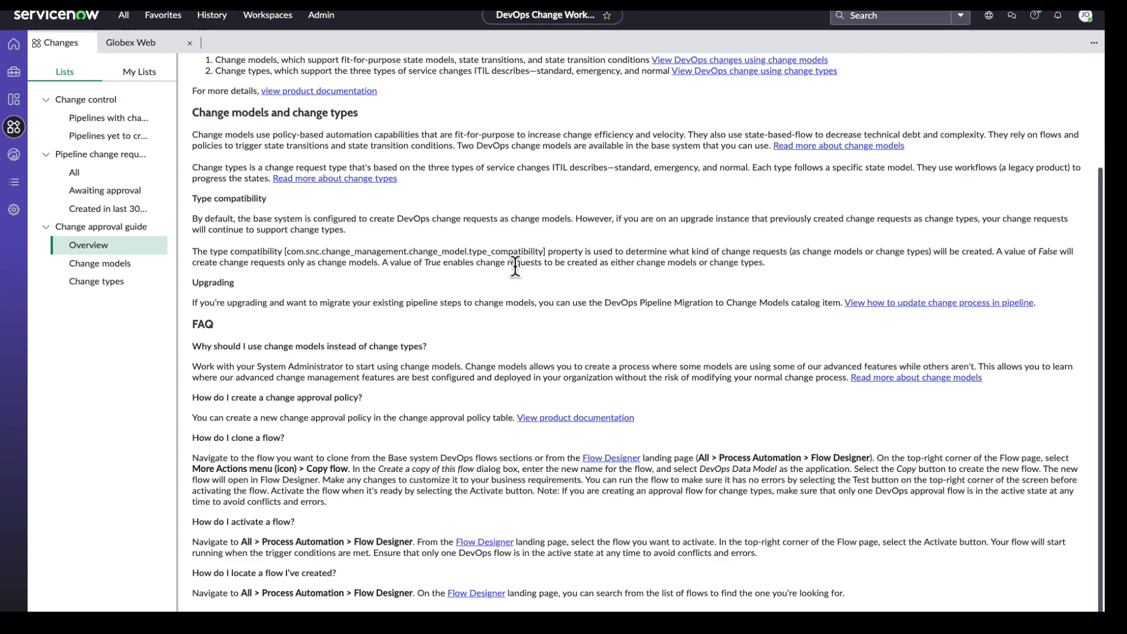
{"action": "scroll", "coordinate": [515, 267], "scroll_direction": "up", "scroll_amount": 6}
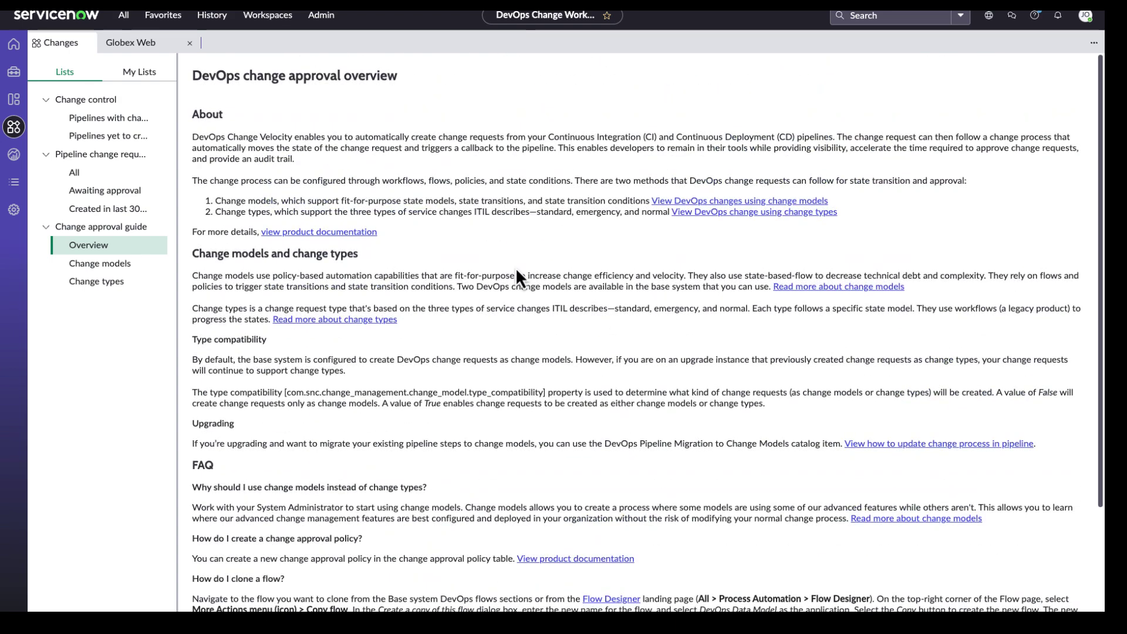
{"action": "left_click", "coordinate": [112, 266]}
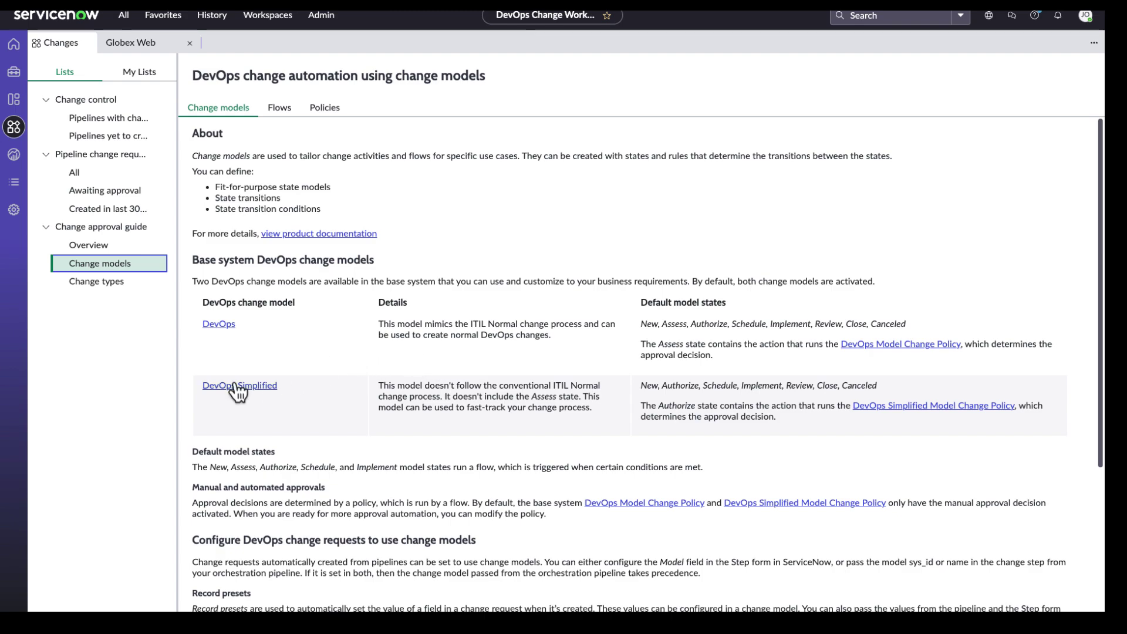
{"action": "left_click", "coordinate": [258, 387]}
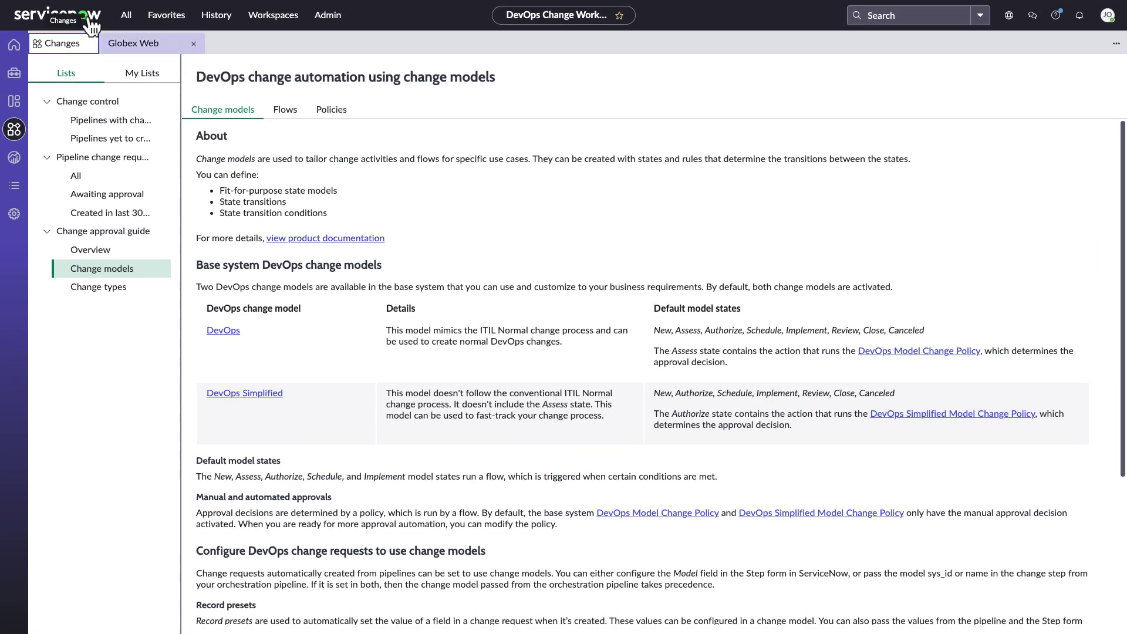
Step: Open the Globex-Web pipeline's PRD Deployment step among its 15 steps
{"action": "left_click", "coordinate": [124, 42]}
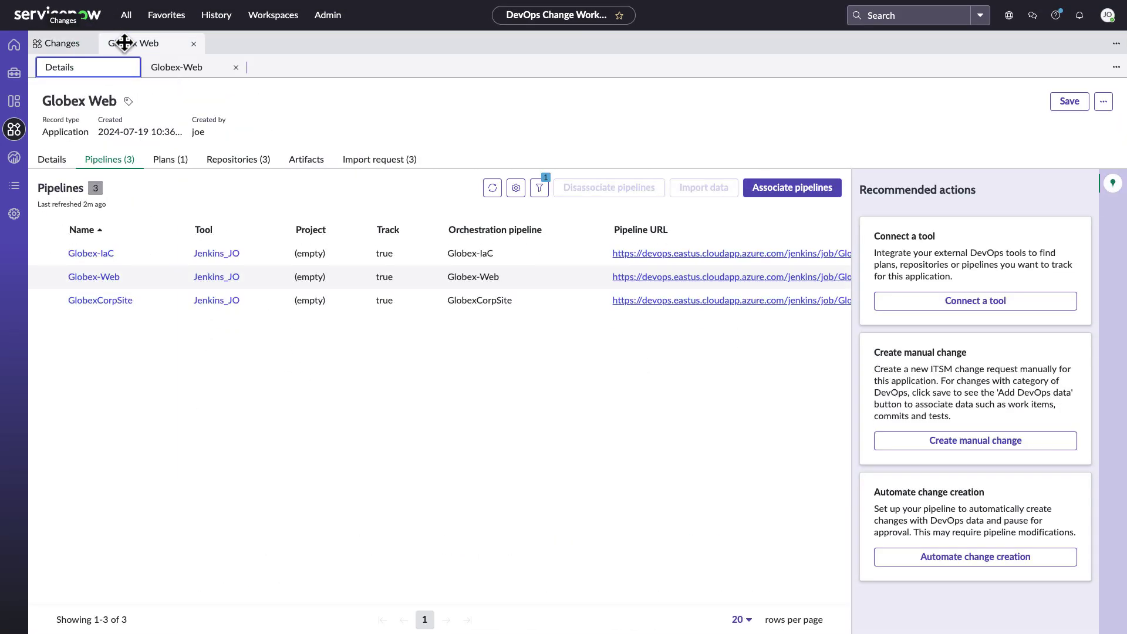
{"action": "left_click", "coordinate": [101, 276]}
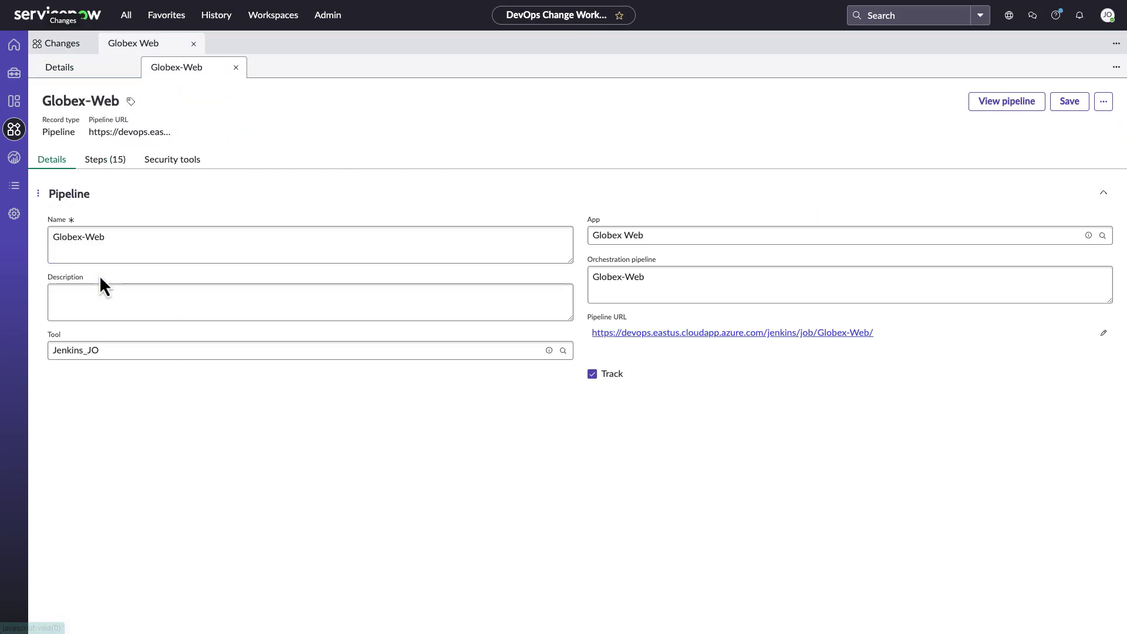
{"action": "left_click", "coordinate": [111, 160]}
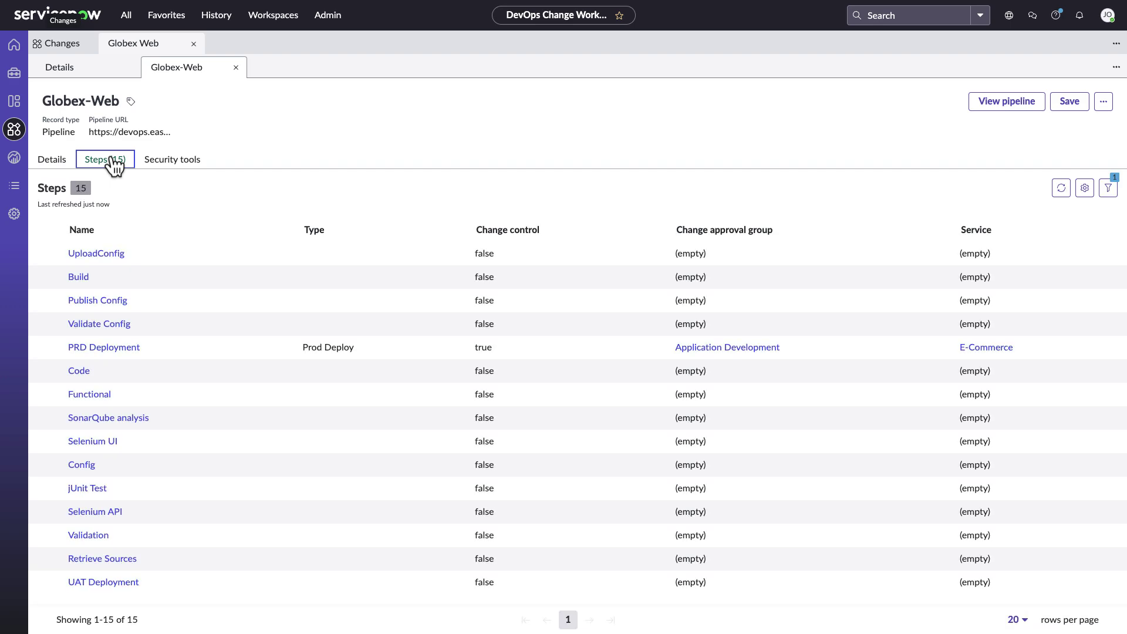
{"action": "left_click", "coordinate": [108, 349]}
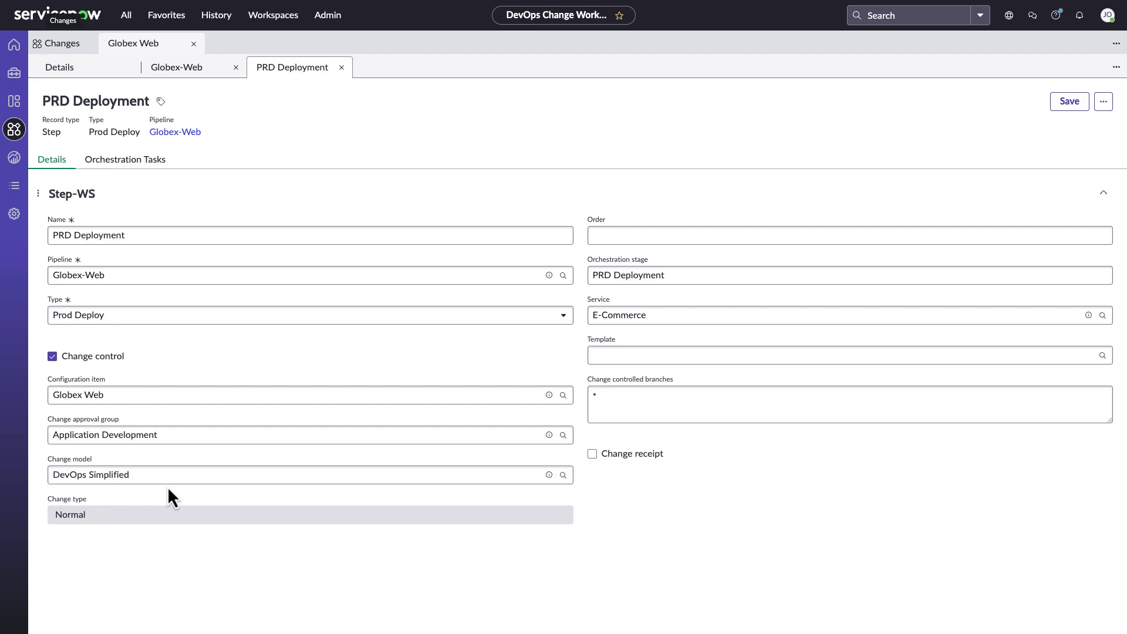
Step: From the change models guide, open DevOps Simplified Model Change Policy and view its Policy Inputs and Decisions
{"action": "left_click", "coordinate": [61, 46]}
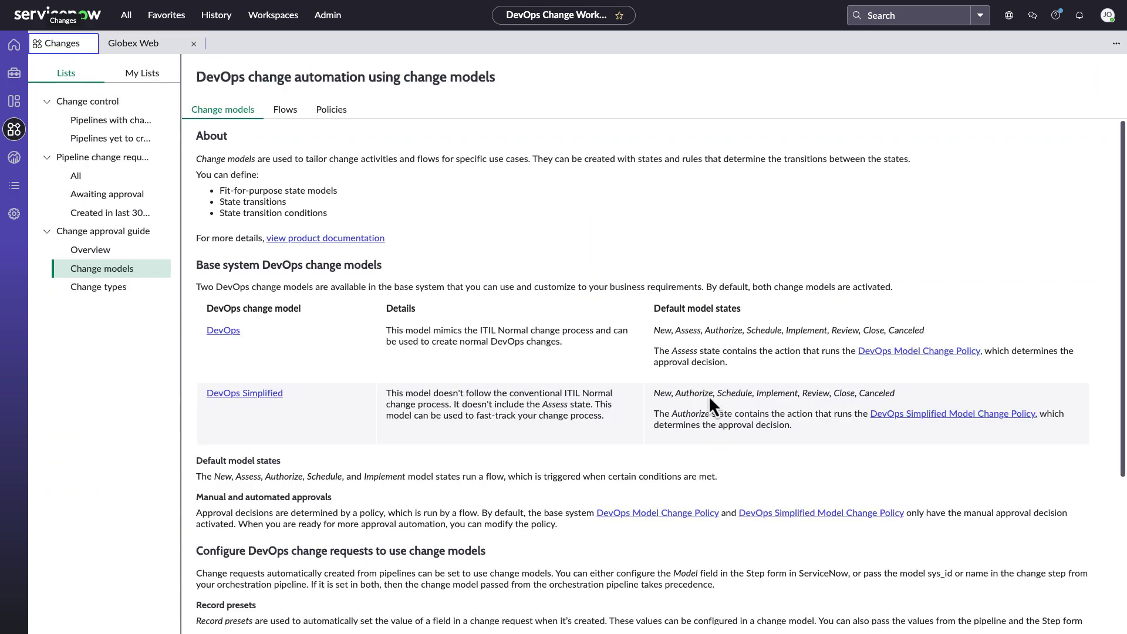
{"action": "left_click", "coordinate": [932, 417]}
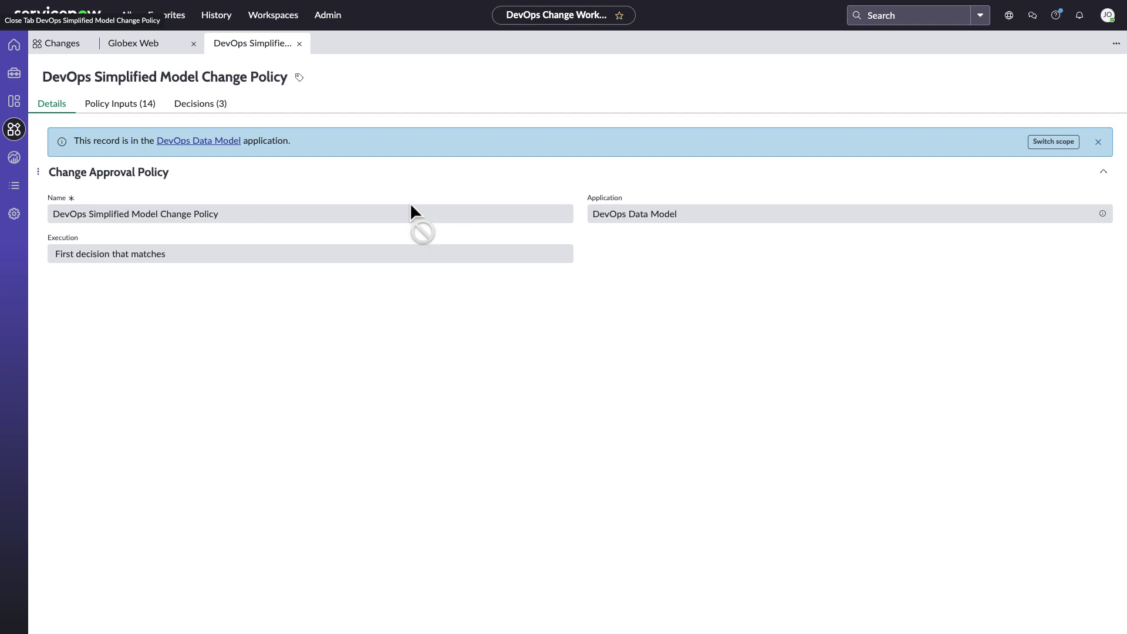
{"action": "left_click", "coordinate": [148, 120]}
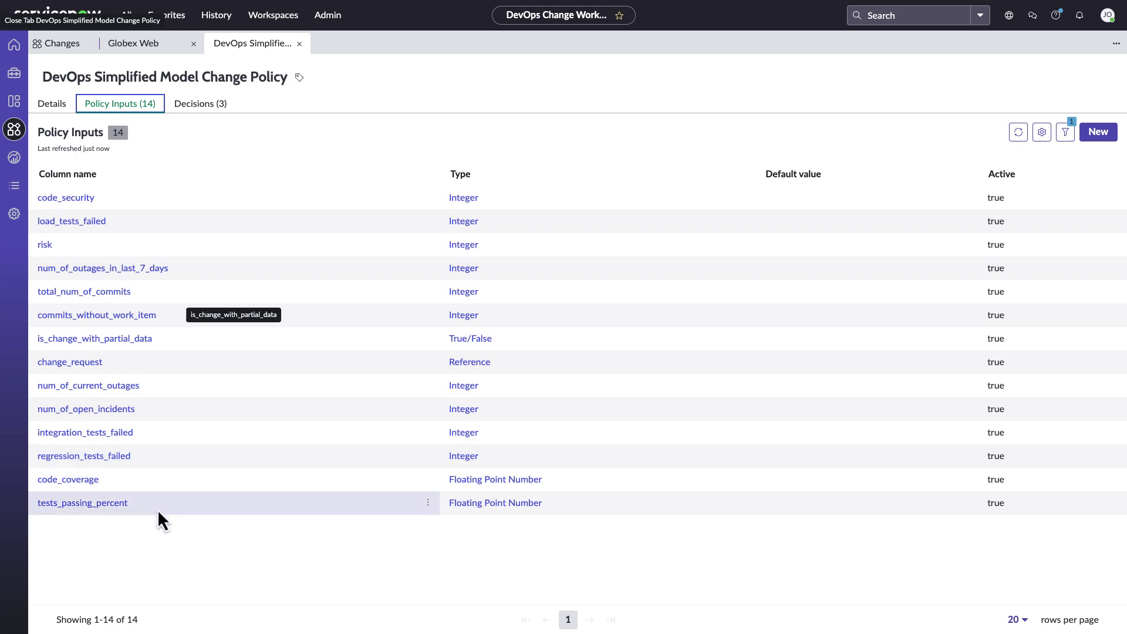
{"action": "left_click", "coordinate": [204, 112]}
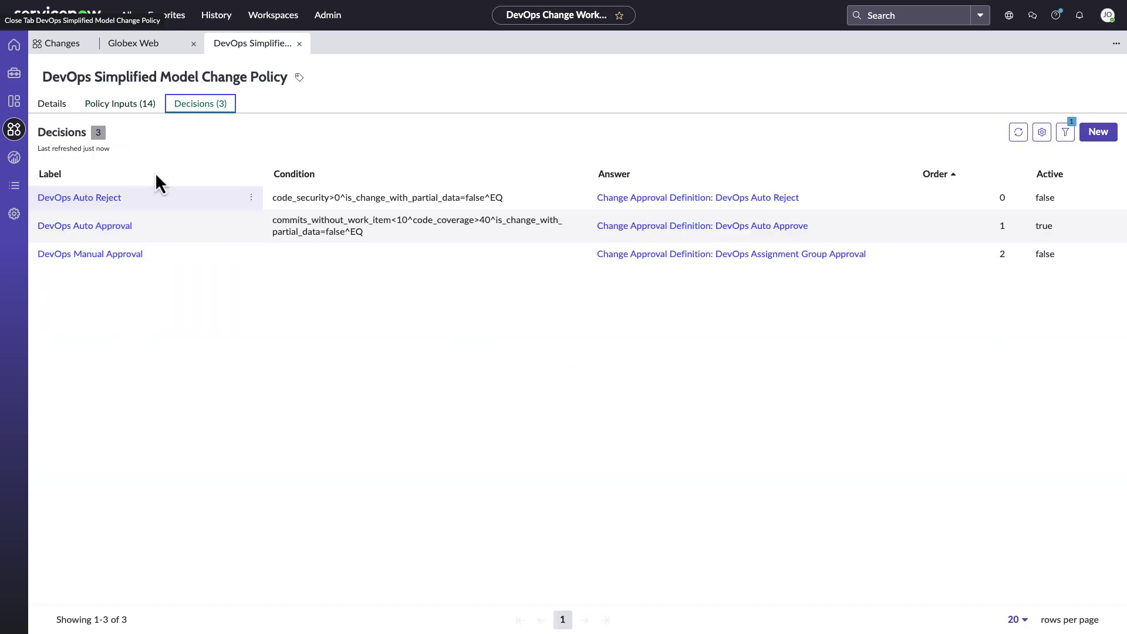
{"action": "left_click", "coordinate": [103, 104]}
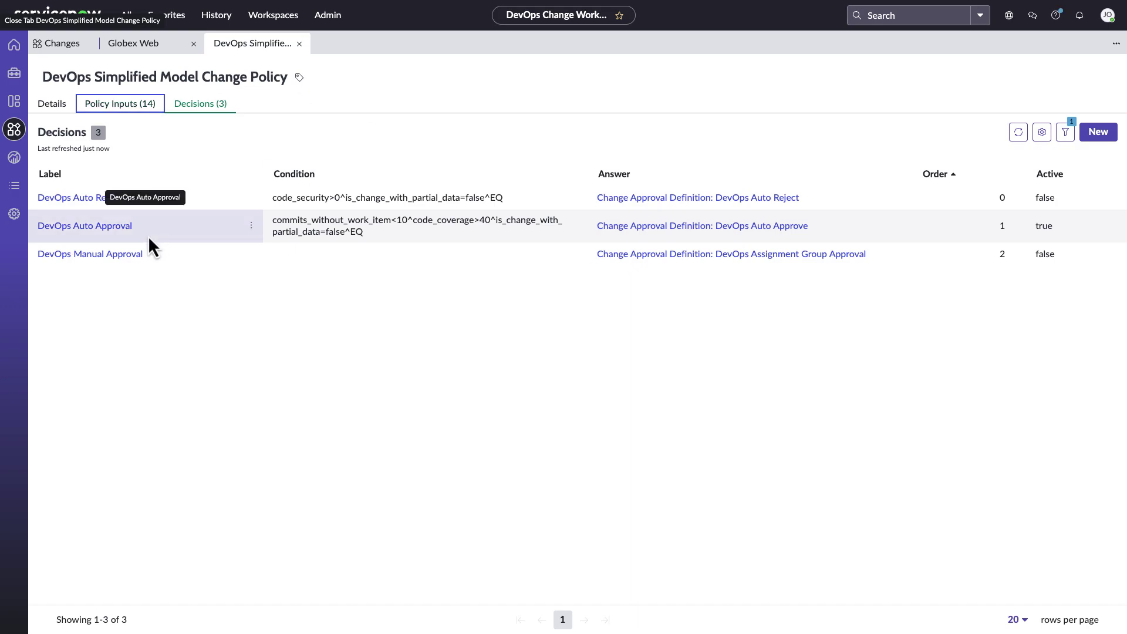
Step: Open DevOps Auto Approval, switch scope, and edit its commits, coverage and partial-data conditions
{"action": "left_click", "coordinate": [93, 229]}
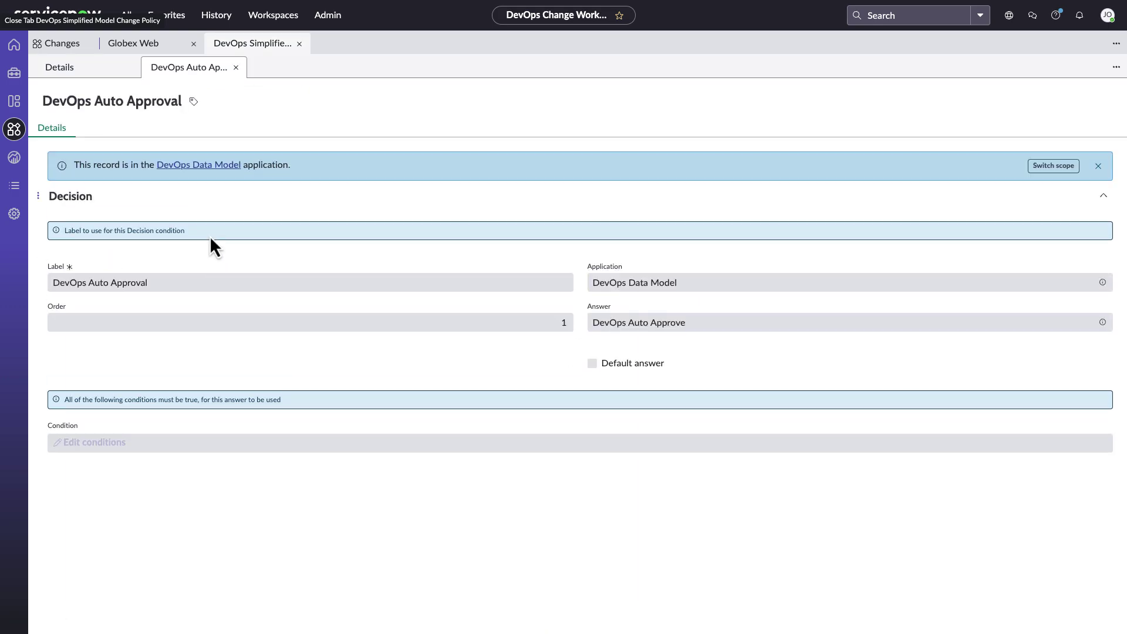
{"action": "left_click", "coordinate": [1037, 171]}
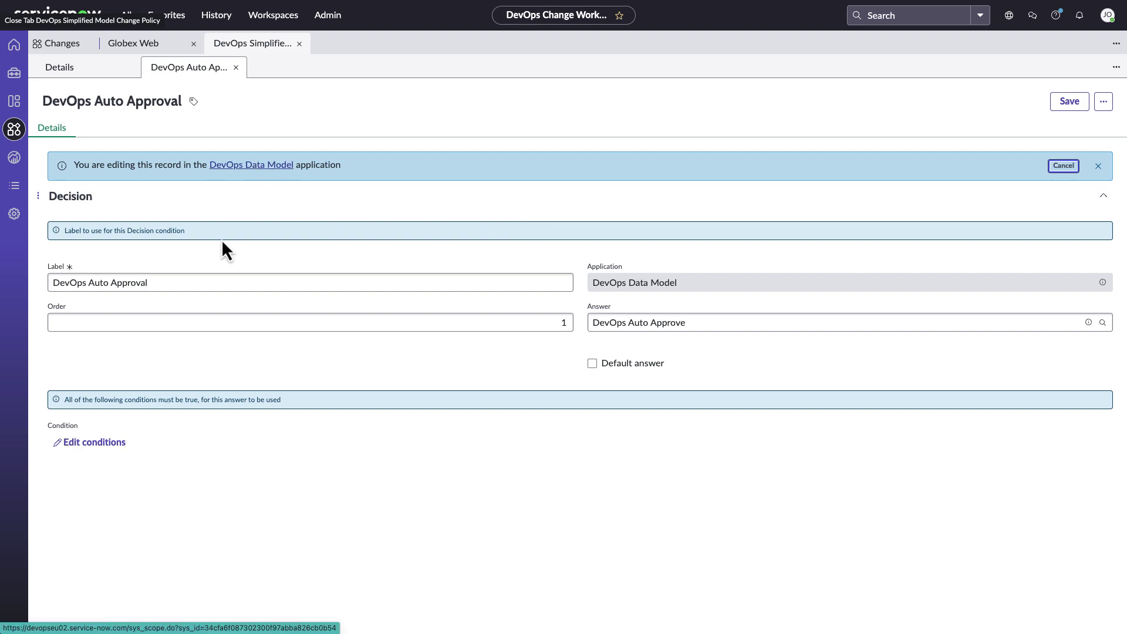
{"action": "left_click", "coordinate": [93, 442]}
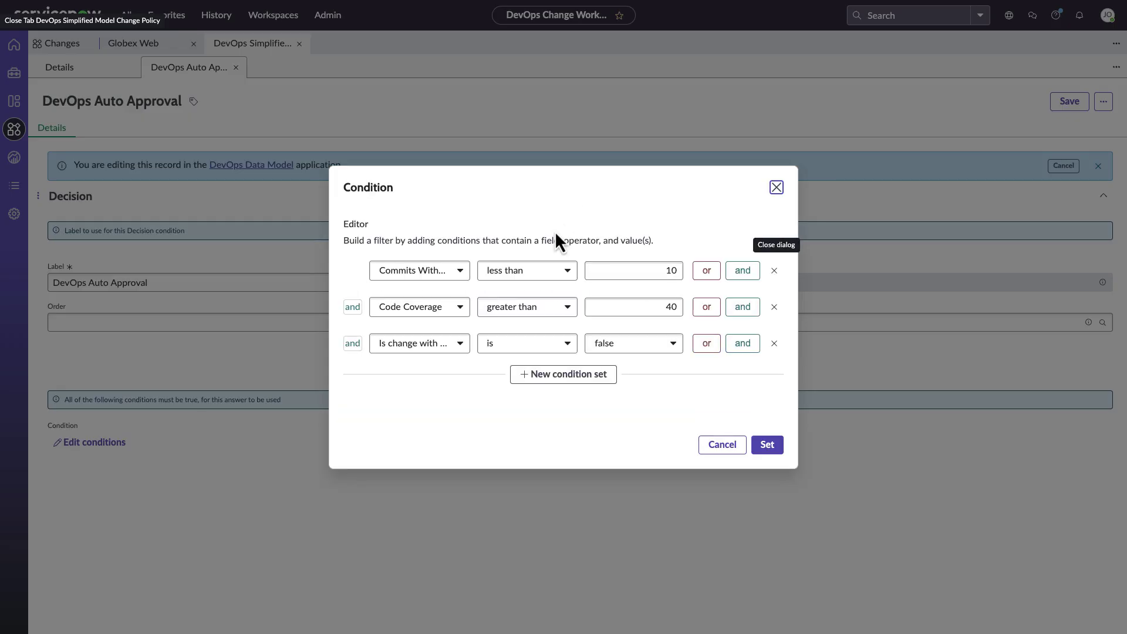
Step: Set the commits limit to 0 and code coverage above 95, keeping partial data false
{"action": "left_click", "coordinate": [460, 271]}
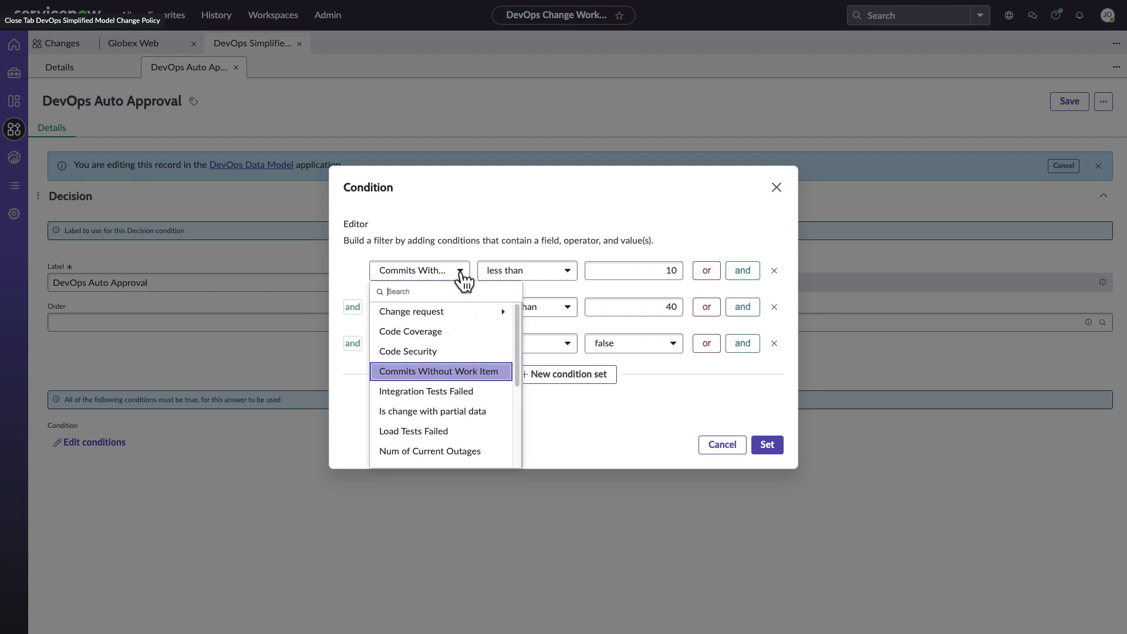
{"action": "left_click", "coordinate": [659, 270]}
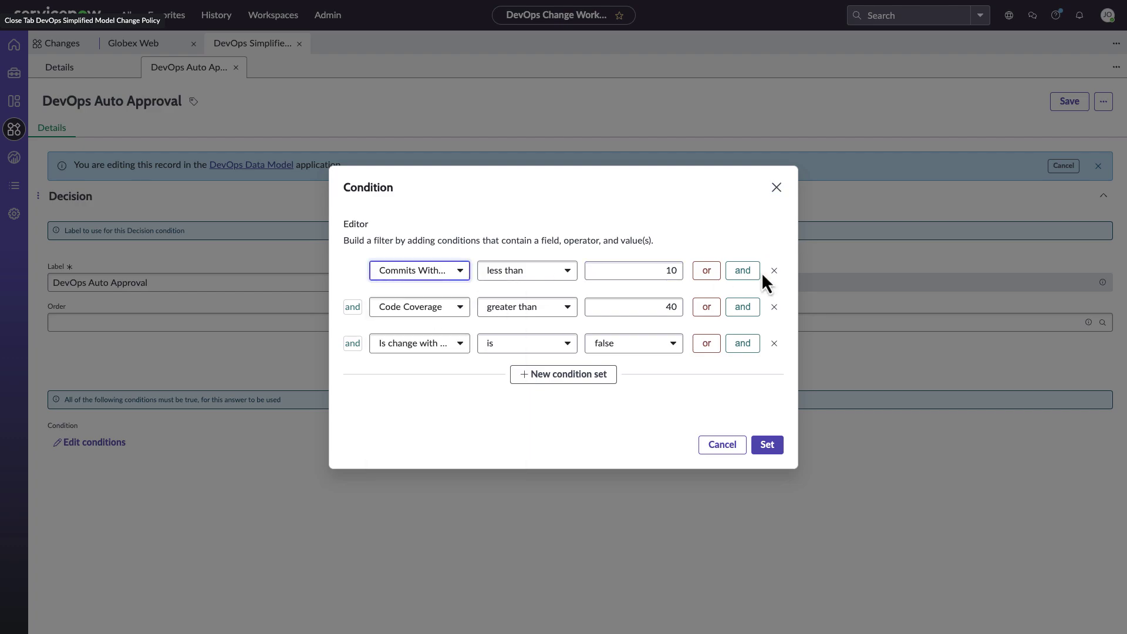
{"action": "double_click", "coordinate": [670, 270]}
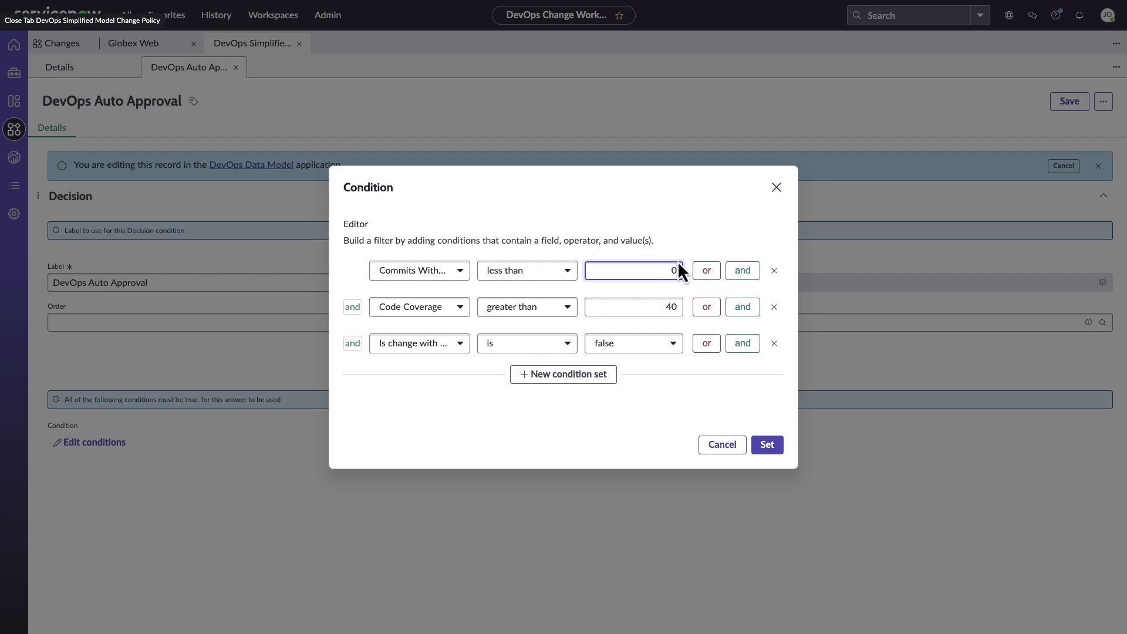
{"action": "left_click", "coordinate": [660, 395]}
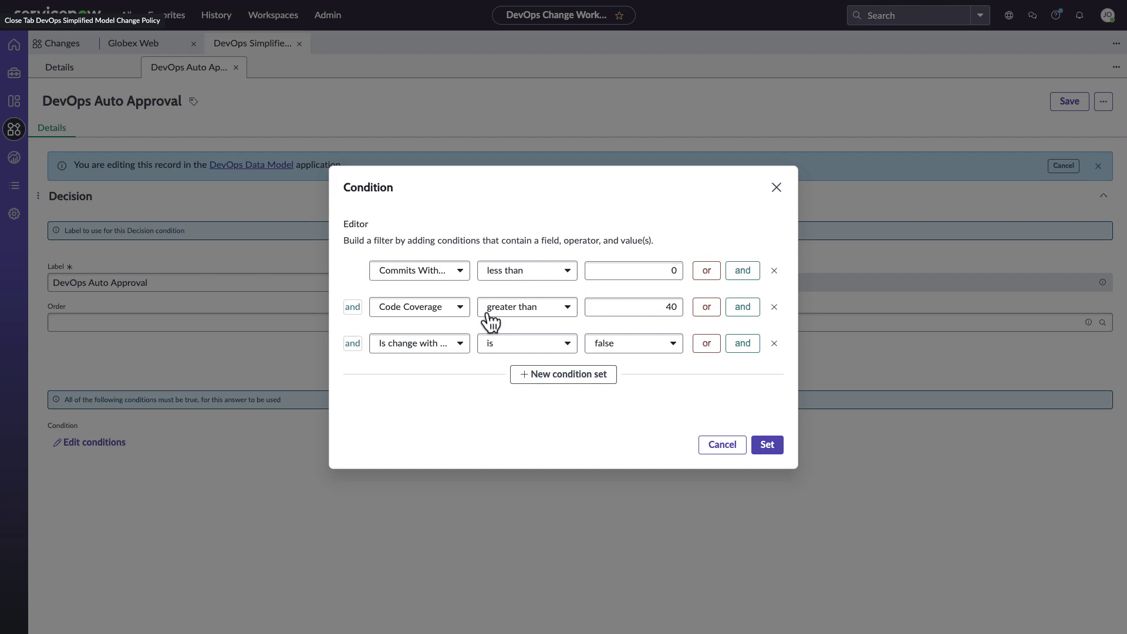
{"action": "left_click", "coordinate": [461, 308]}
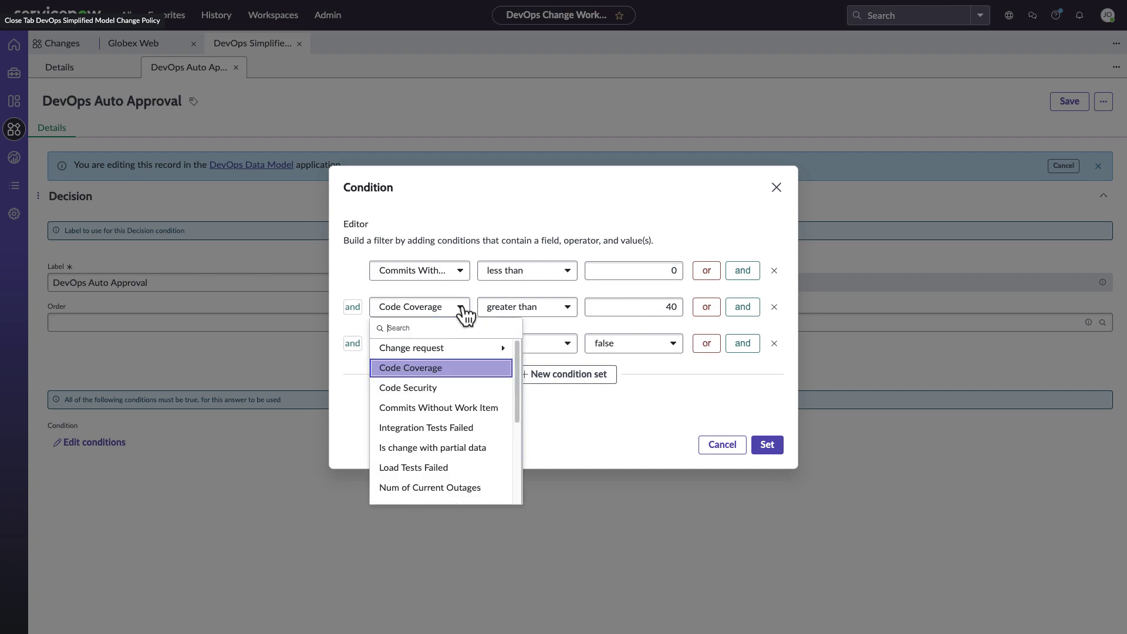
{"action": "left_click", "coordinate": [684, 312]}
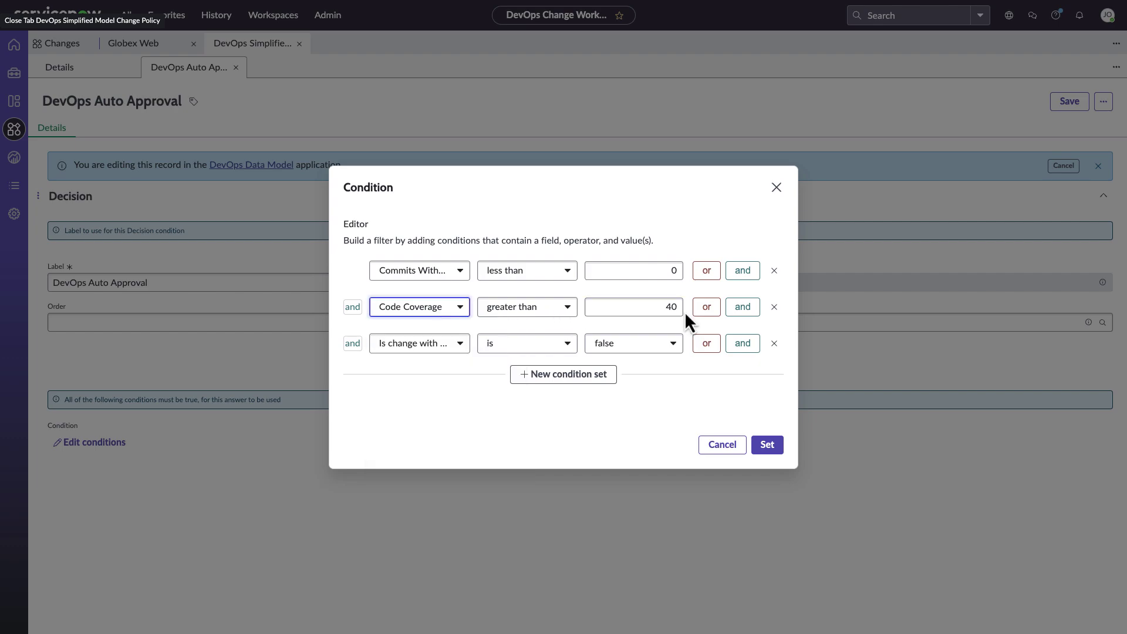
{"action": "double_click", "coordinate": [684, 311]}
{"action": "type", "text": "8"}
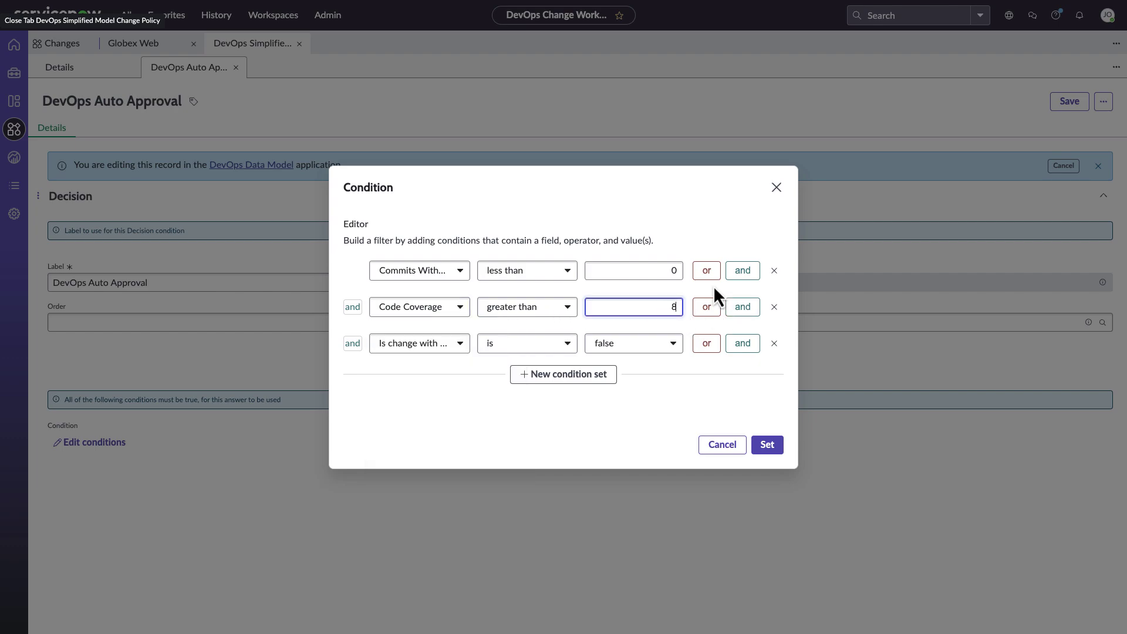
{"action": "key", "text": "BackSpace"}
{"action": "type", "text": "95"}
{"action": "left_click", "coordinate": [444, 346]}
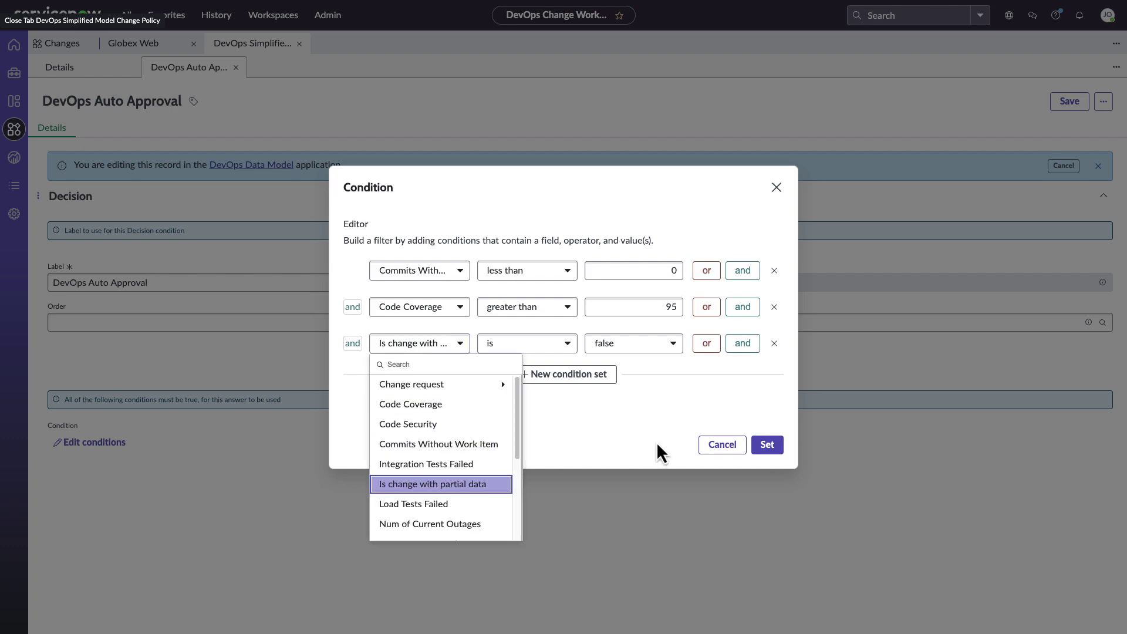
{"action": "left_click", "coordinate": [668, 352]}
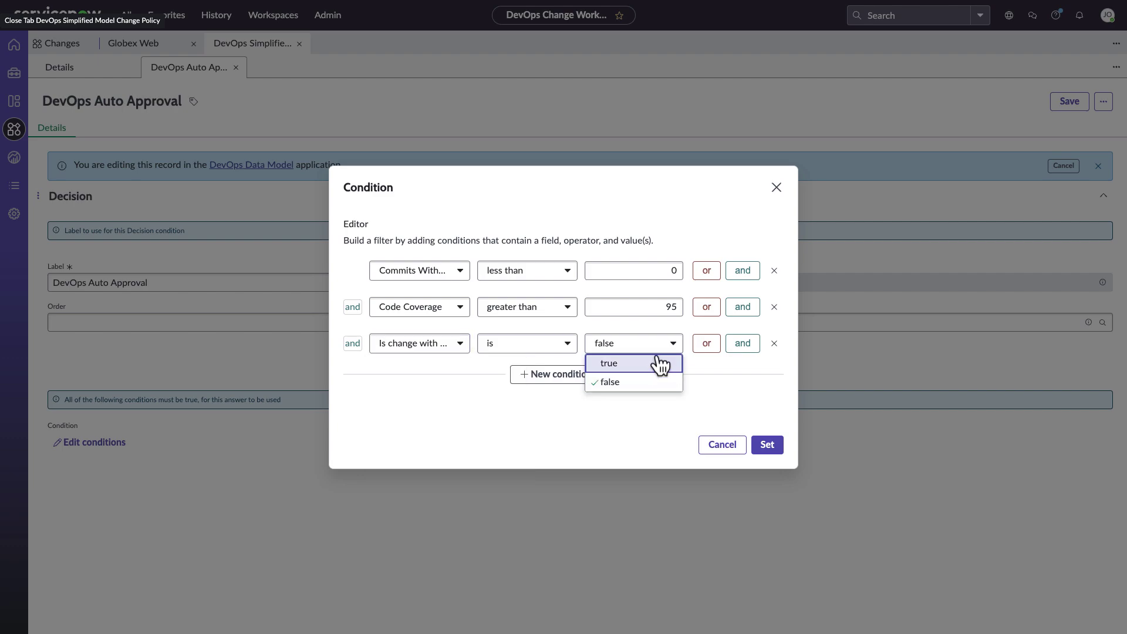
{"action": "left_click", "coordinate": [532, 380]}
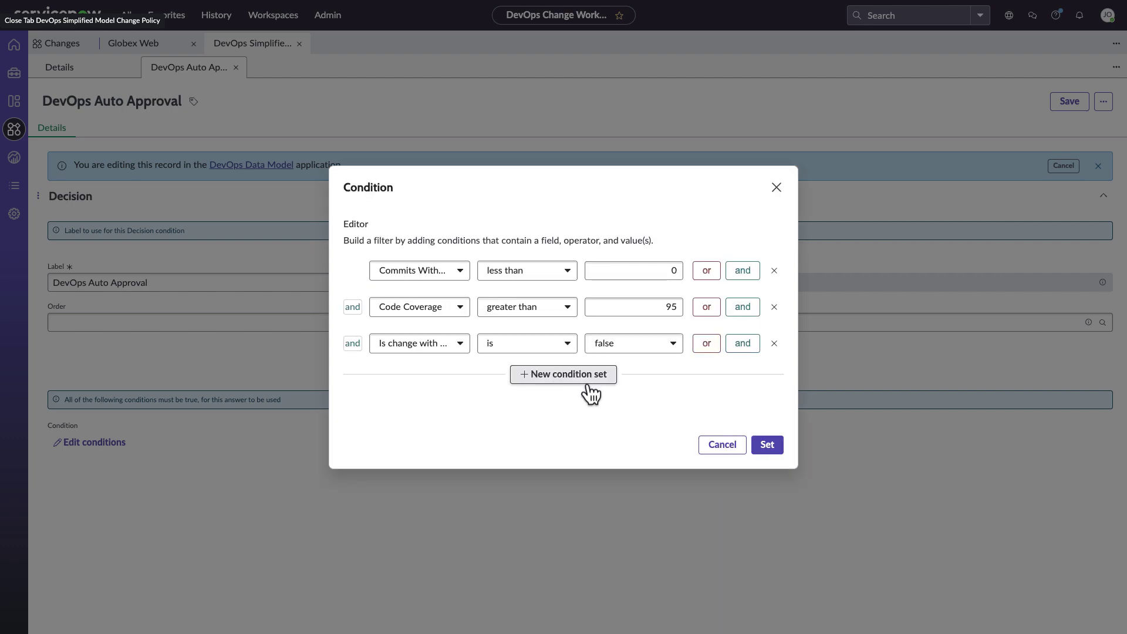
Step: Add 'and' conditions for Num of Open Incidents and Num of Current Outages, both 0
{"action": "left_click", "coordinate": [745, 349]}
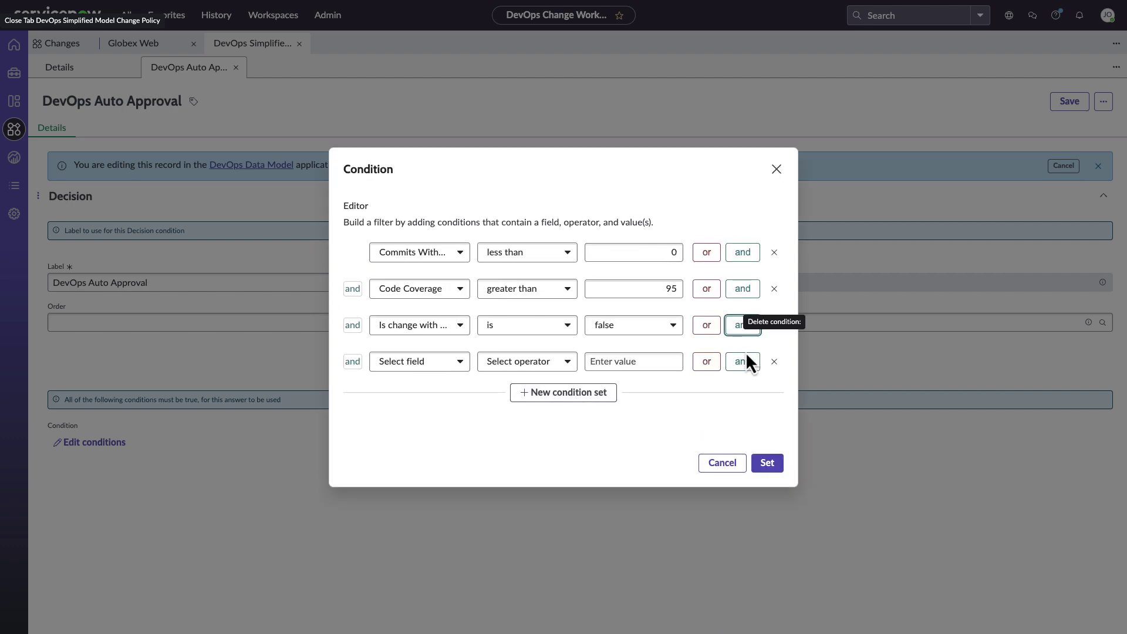
{"action": "left_click", "coordinate": [461, 367]}
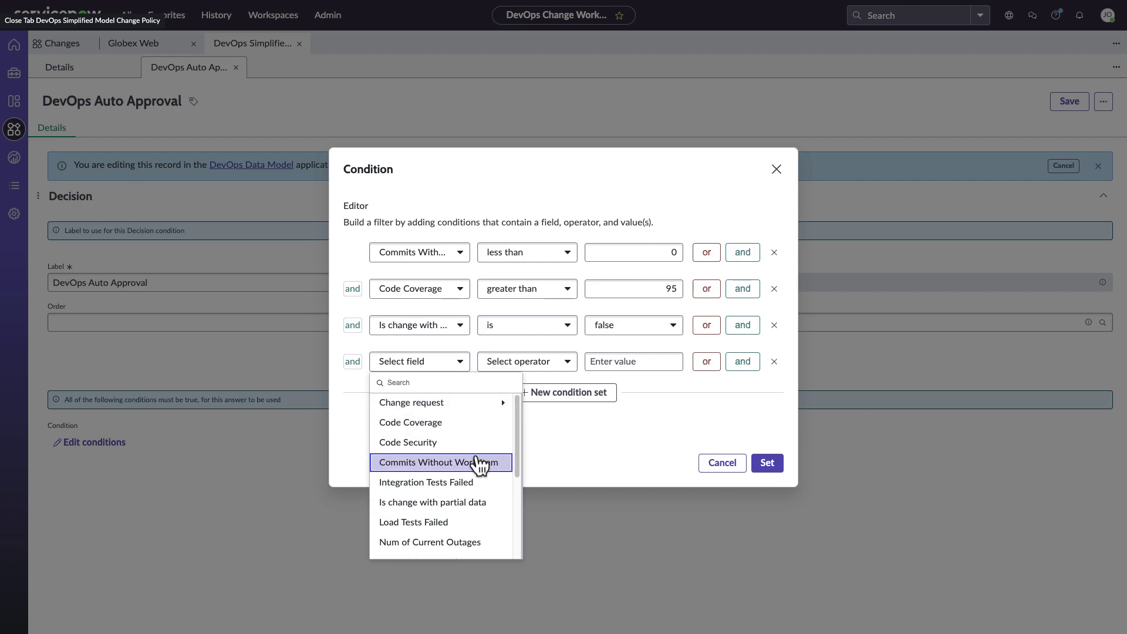
{"action": "scroll", "coordinate": [477, 464], "scroll_direction": "down", "scroll_amount": 2}
{"action": "scroll", "coordinate": [478, 487], "scroll_direction": "down", "scroll_amount": 3}
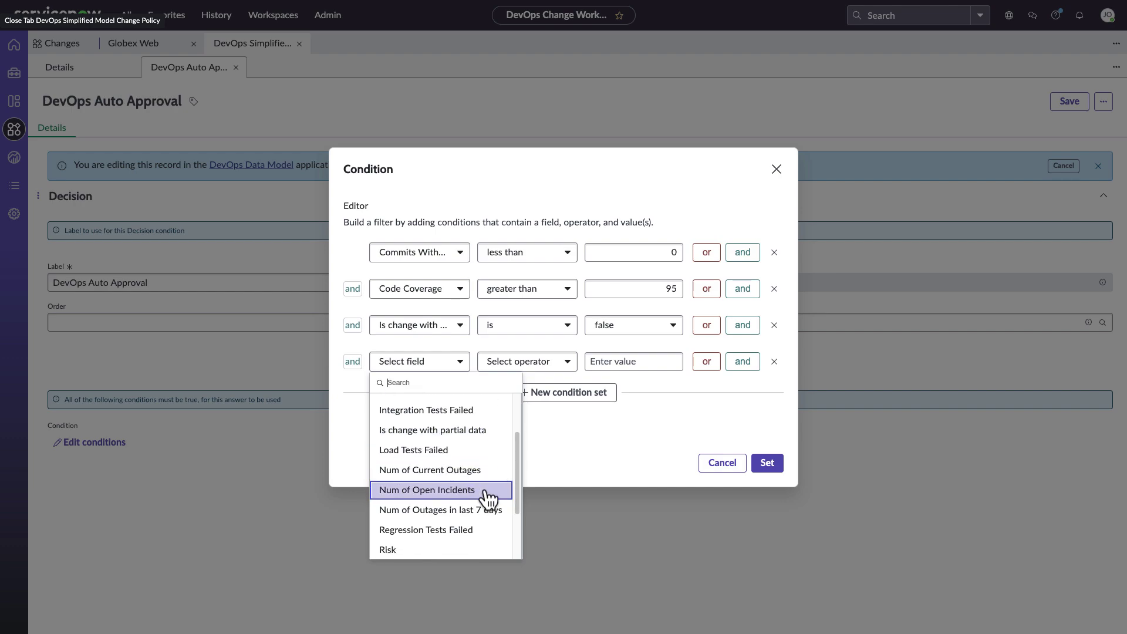
{"action": "scroll", "coordinate": [486, 501], "scroll_direction": "down", "scroll_amount": 1}
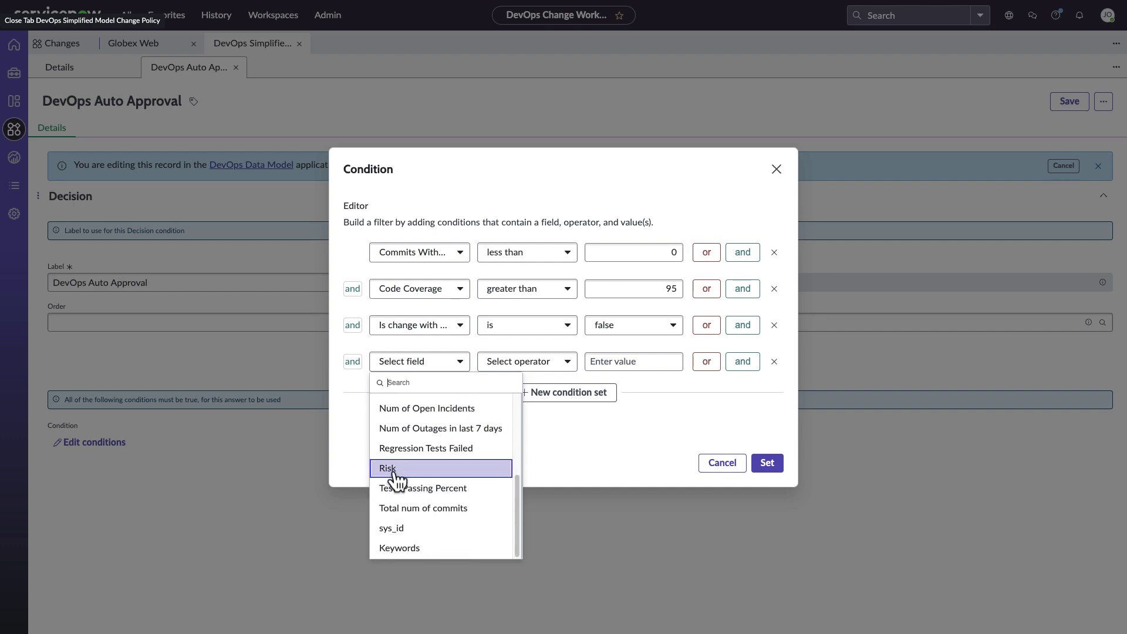
{"action": "left_click", "coordinate": [432, 470]}
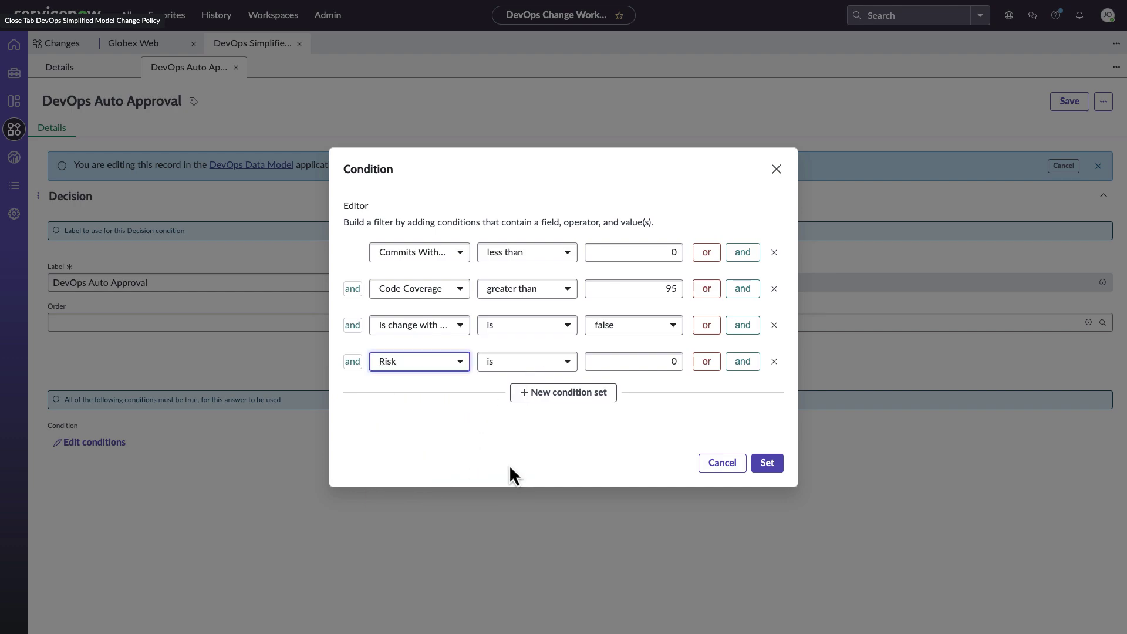
{"action": "left_click", "coordinate": [461, 362]}
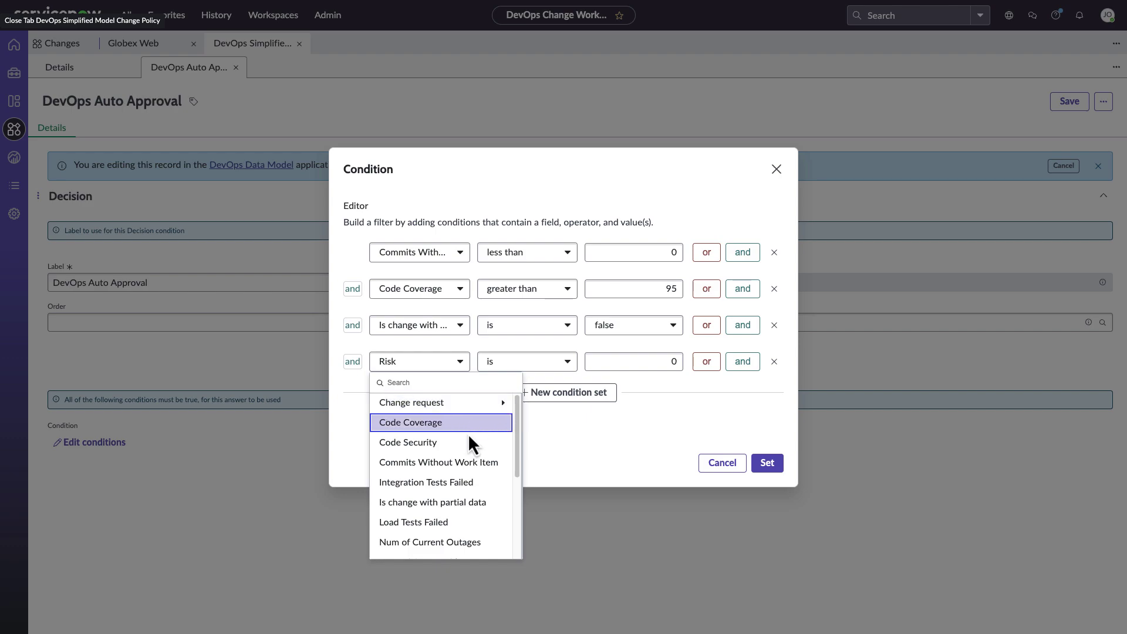
{"action": "scroll", "coordinate": [469, 434], "scroll_direction": "down", "scroll_amount": 3}
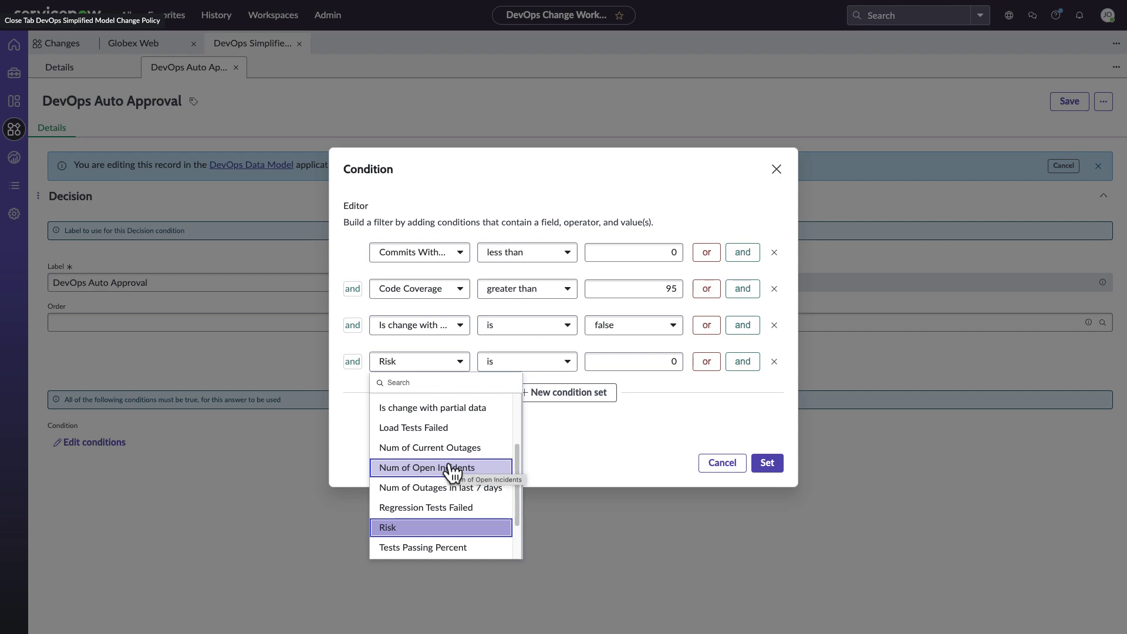
{"action": "left_click", "coordinate": [452, 468]}
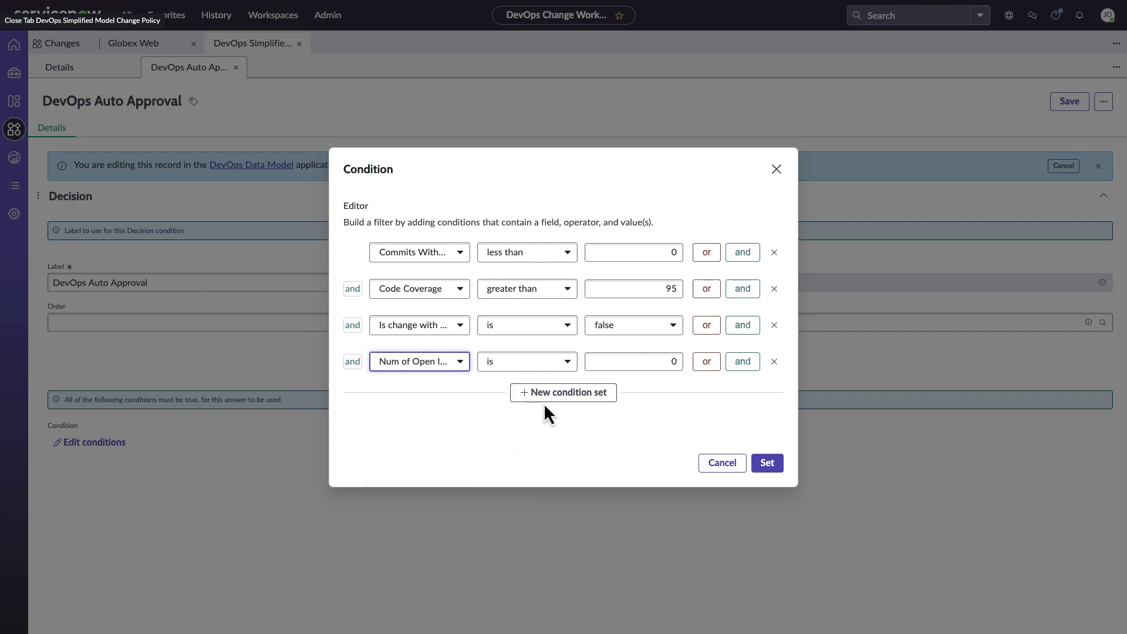
{"action": "left_click", "coordinate": [736, 364]}
{"action": "left_click", "coordinate": [459, 394]}
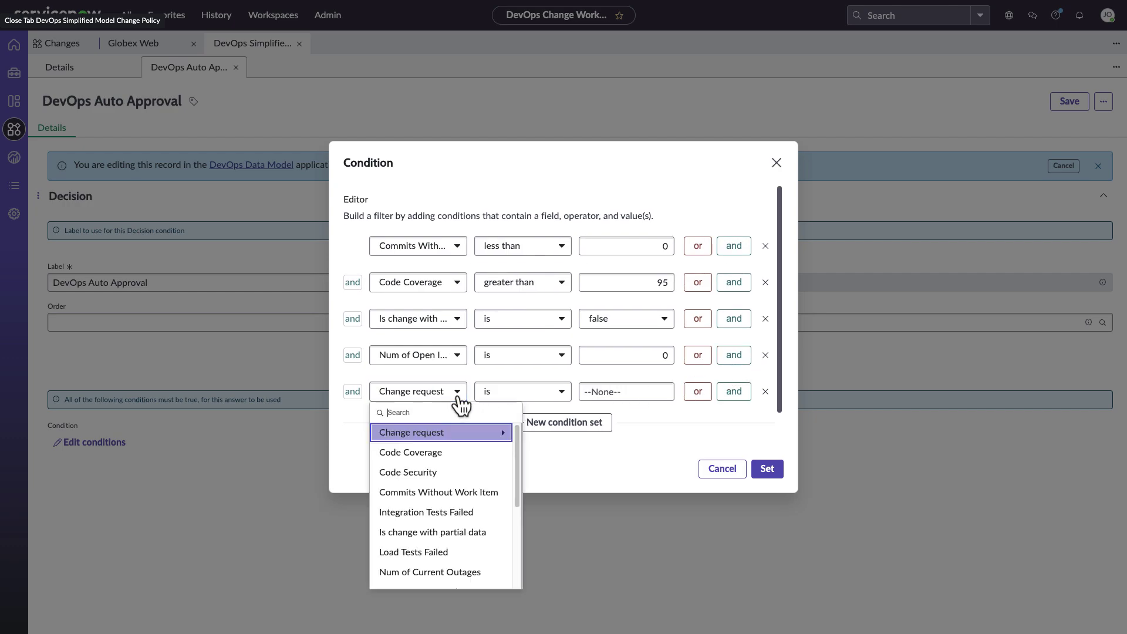
{"action": "scroll", "coordinate": [468, 464], "scroll_direction": "down", "scroll_amount": 2}
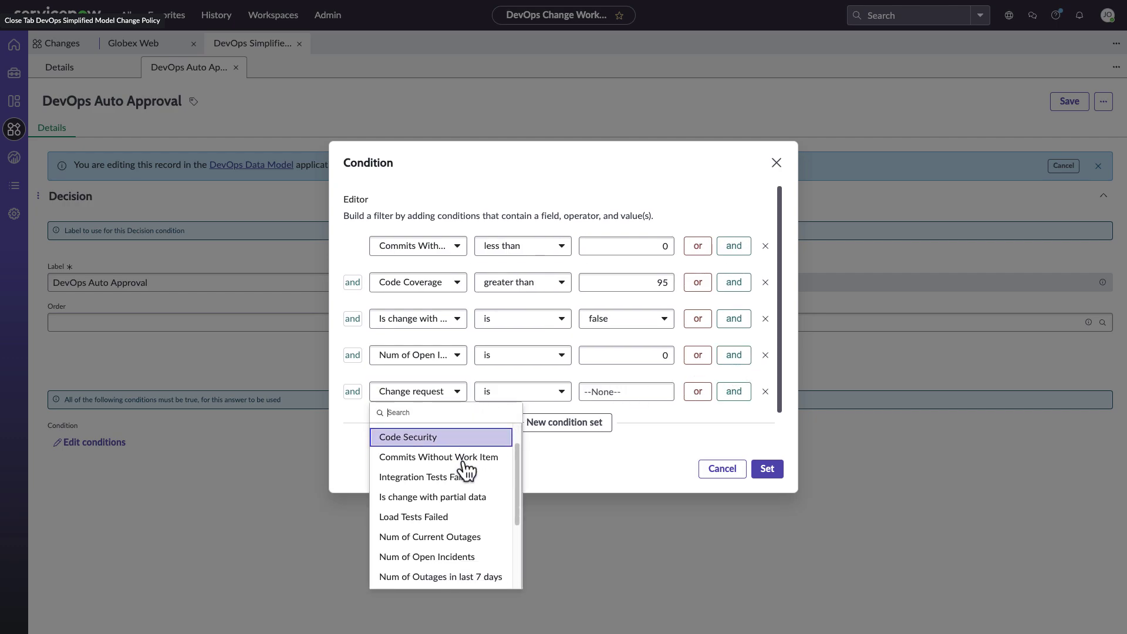
{"action": "left_click", "coordinate": [445, 538]}
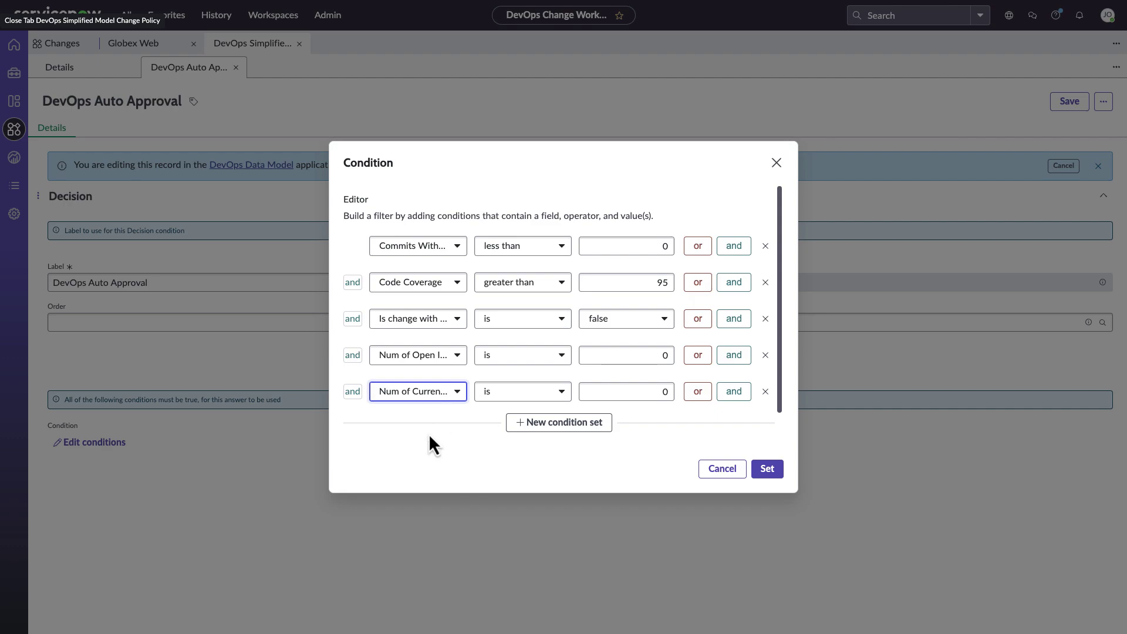
Step: Apply the conditions, then view the guide's Flows tab listing DevOps Simplified and callback flows
{"action": "left_click", "coordinate": [767, 468]}
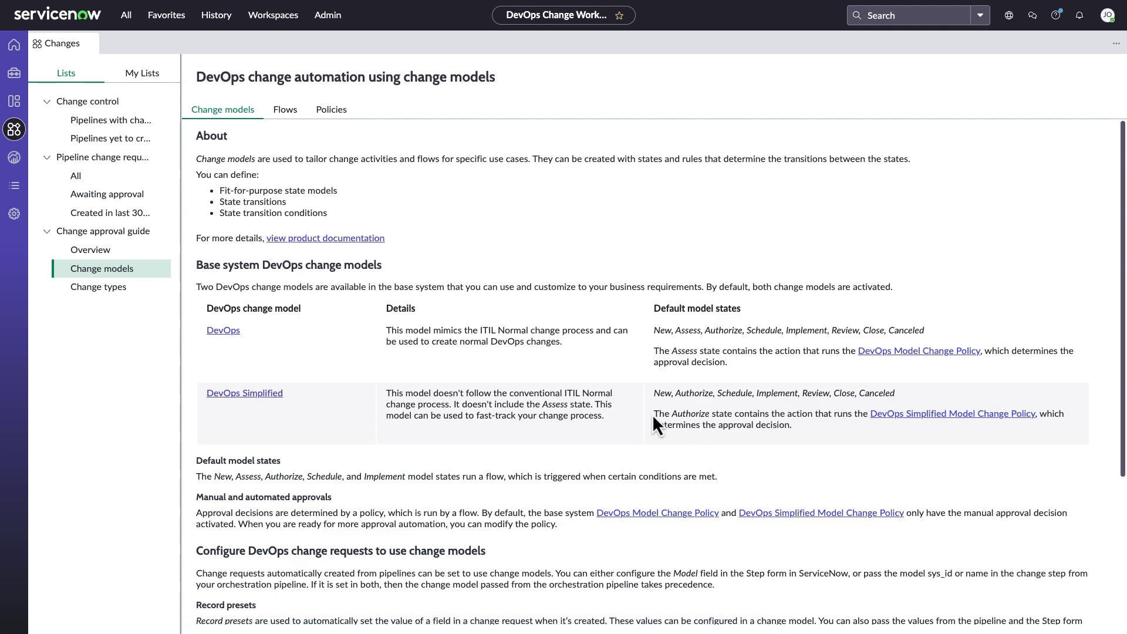
{"action": "left_click_drag", "start_coordinate": [653, 414], "coordinate": [813, 418]}
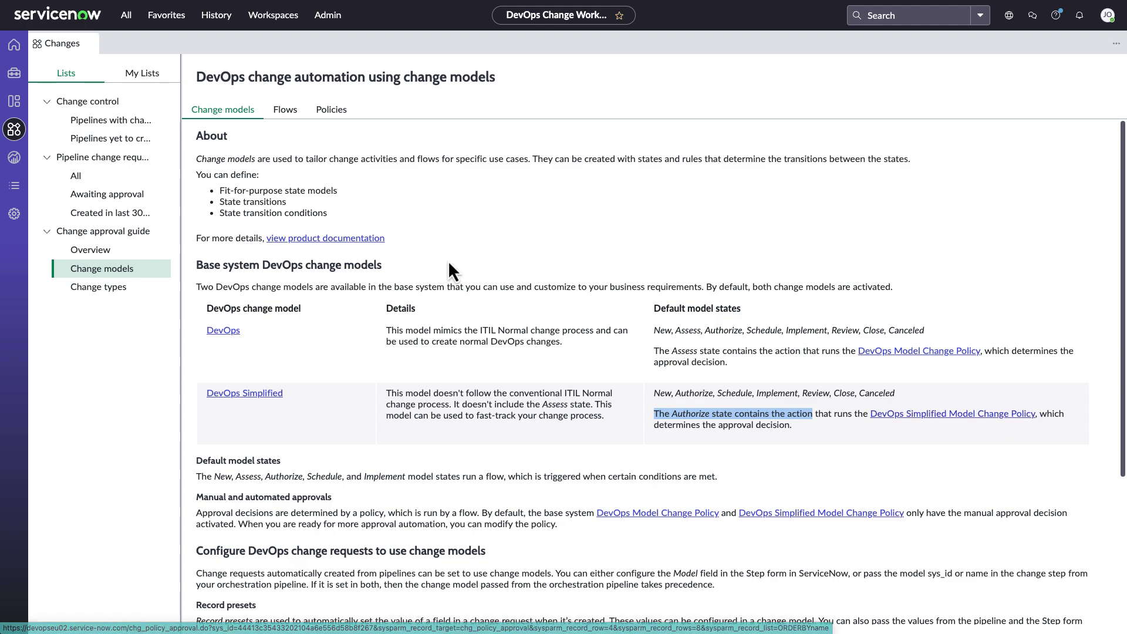
{"action": "left_click", "coordinate": [284, 112]}
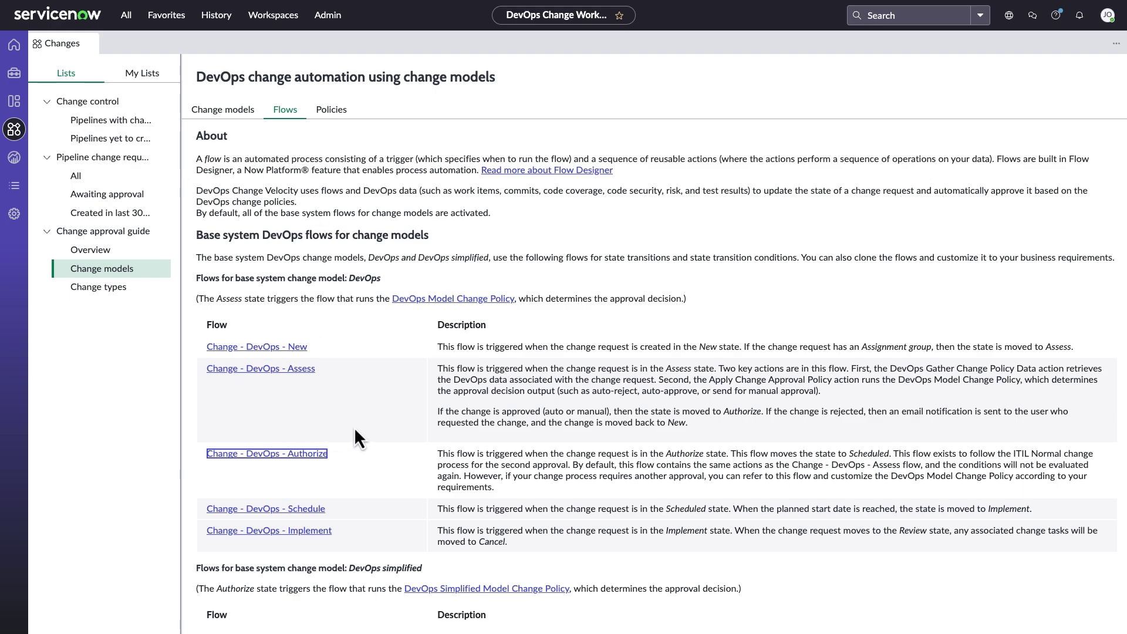
{"action": "scroll", "coordinate": [357, 427], "scroll_direction": "down", "scroll_amount": 4}
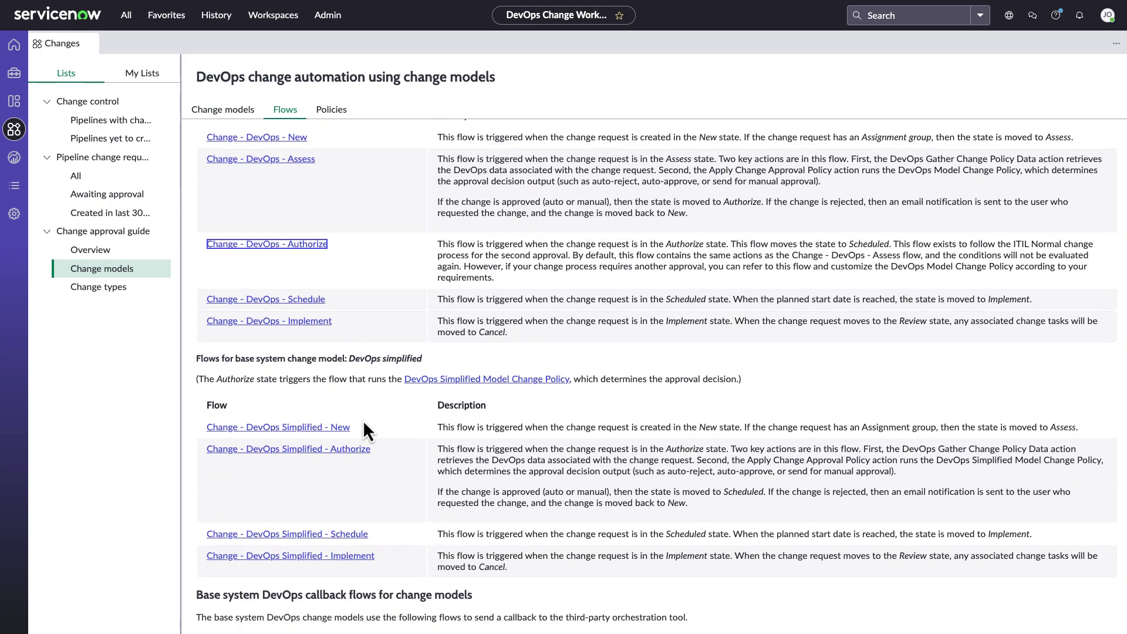
{"action": "scroll", "coordinate": [364, 421], "scroll_direction": "down", "scroll_amount": 6}
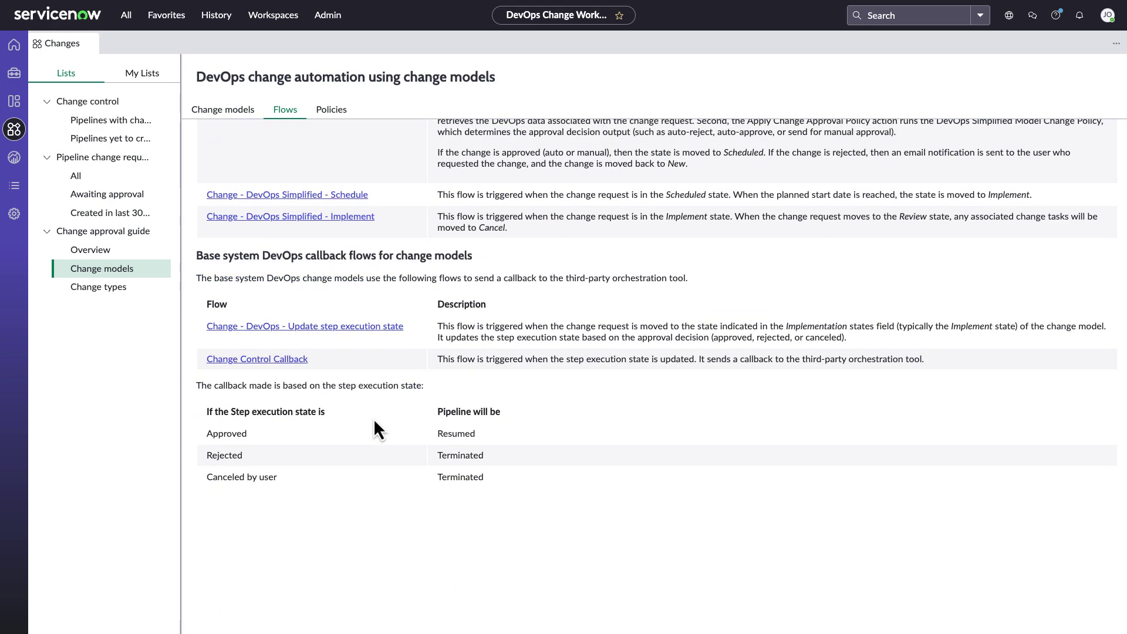
{"action": "scroll", "coordinate": [374, 417], "scroll_direction": "up", "scroll_amount": 3}
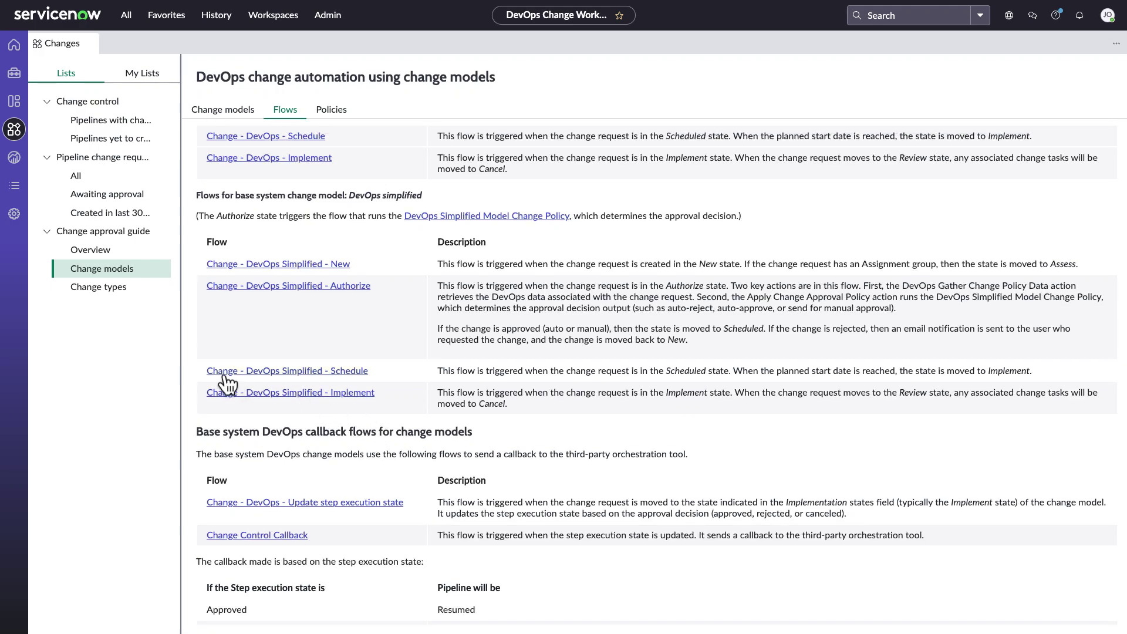
Step: Inspect the Change - DevOps Simplified - Authorize flow's trigger conditions, cancelling without changes
{"action": "left_click", "coordinate": [355, 287]}
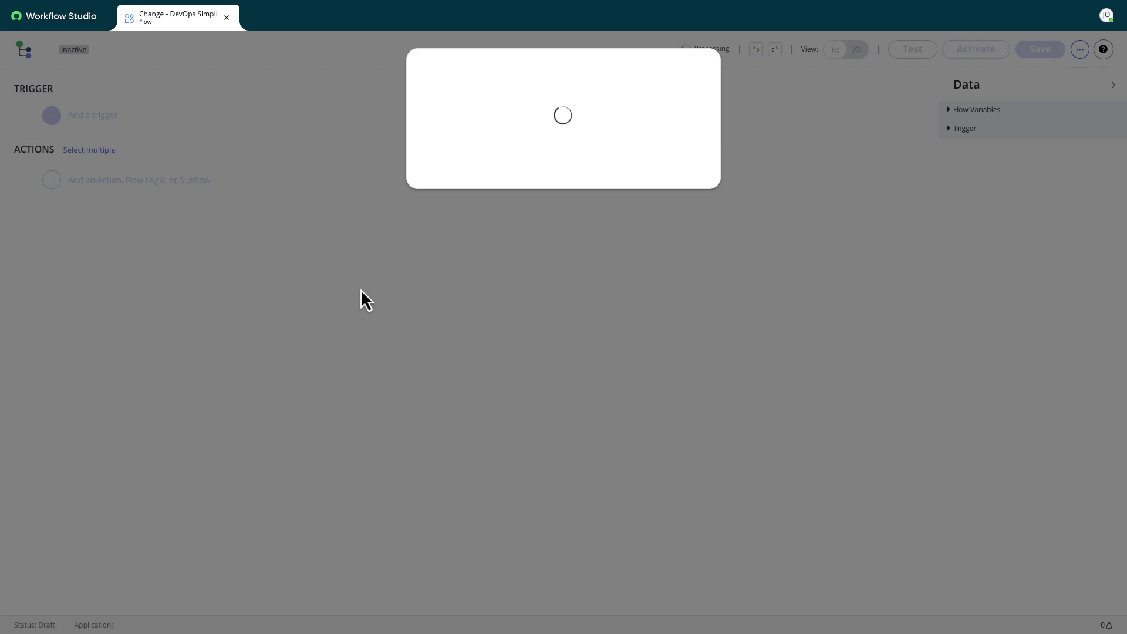
{"action": "scroll", "coordinate": [264, 292], "scroll_direction": "up", "scroll_amount": 6}
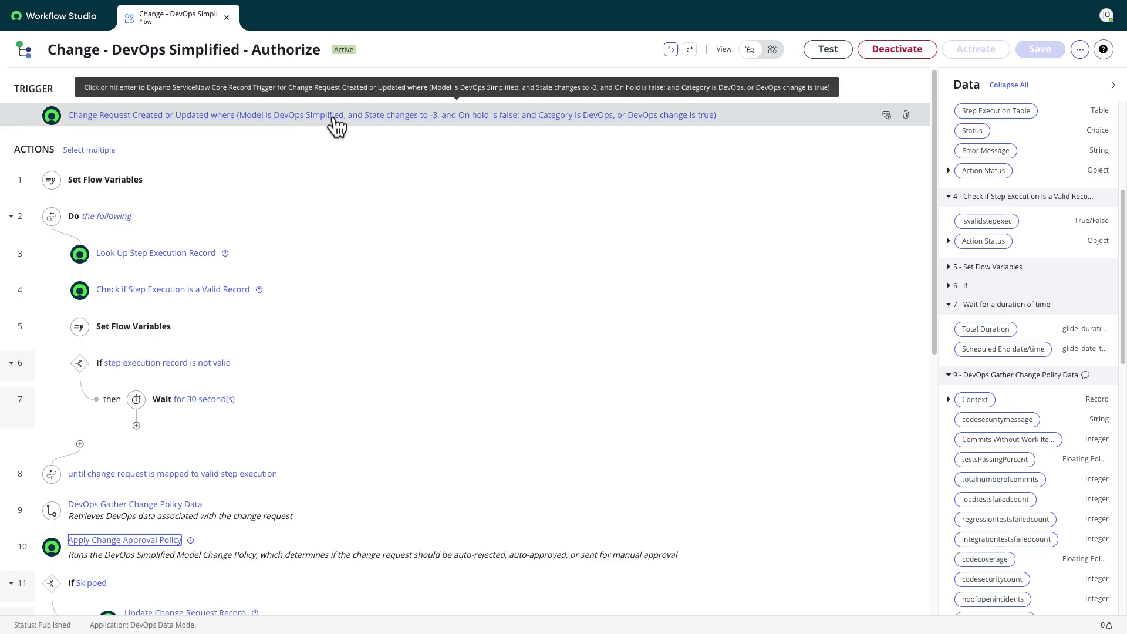
{"action": "left_click", "coordinate": [378, 118]}
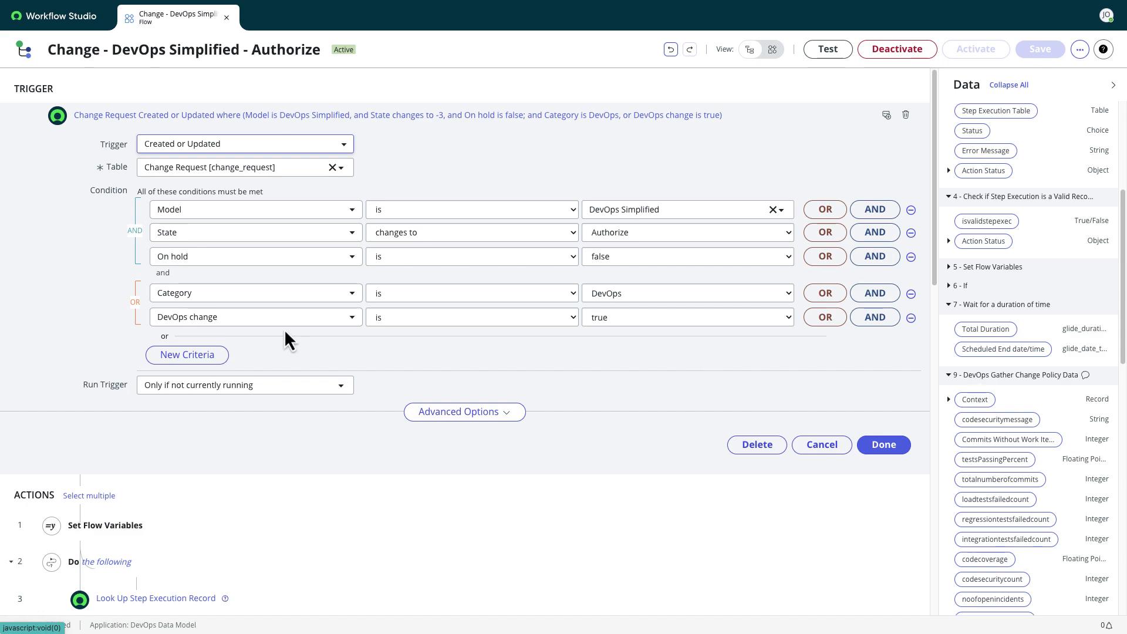
{"action": "left_click", "coordinate": [824, 446]}
Step: Open step 9's DevOps Gather Change Policy Data subflow in a new tab
{"action": "scroll", "coordinate": [340, 229], "scroll_direction": "down", "scroll_amount": 3}
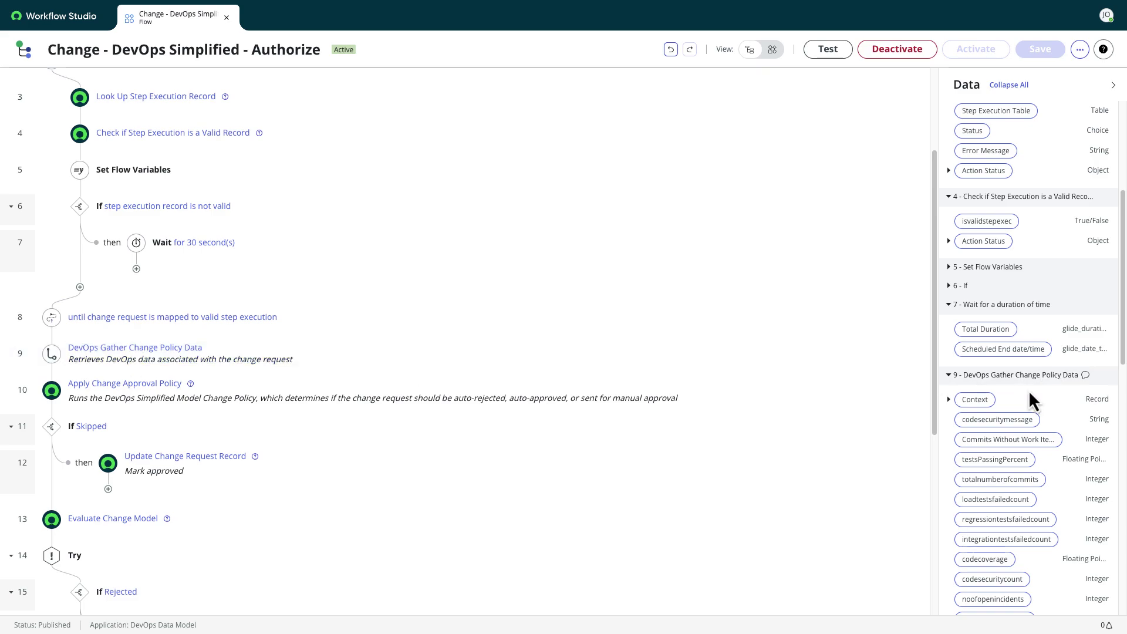
{"action": "scroll", "coordinate": [1029, 392], "scroll_direction": "down", "scroll_amount": 3}
{"action": "scroll", "coordinate": [1028, 398], "scroll_direction": "down", "scroll_amount": 1}
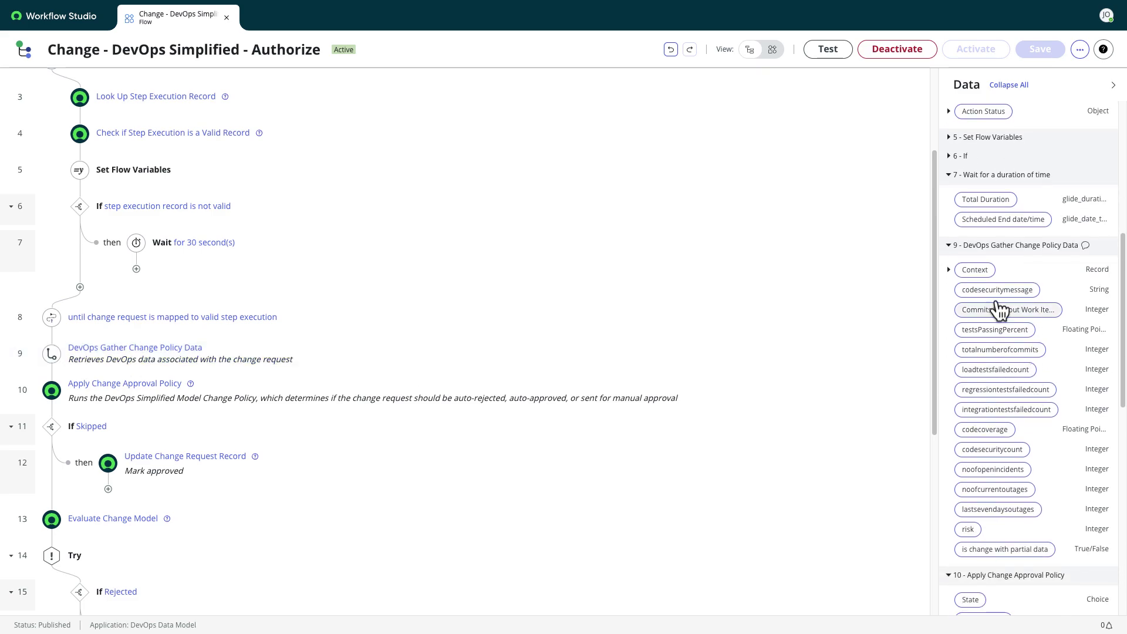
{"action": "scroll", "coordinate": [1003, 326], "scroll_direction": "down", "scroll_amount": 2}
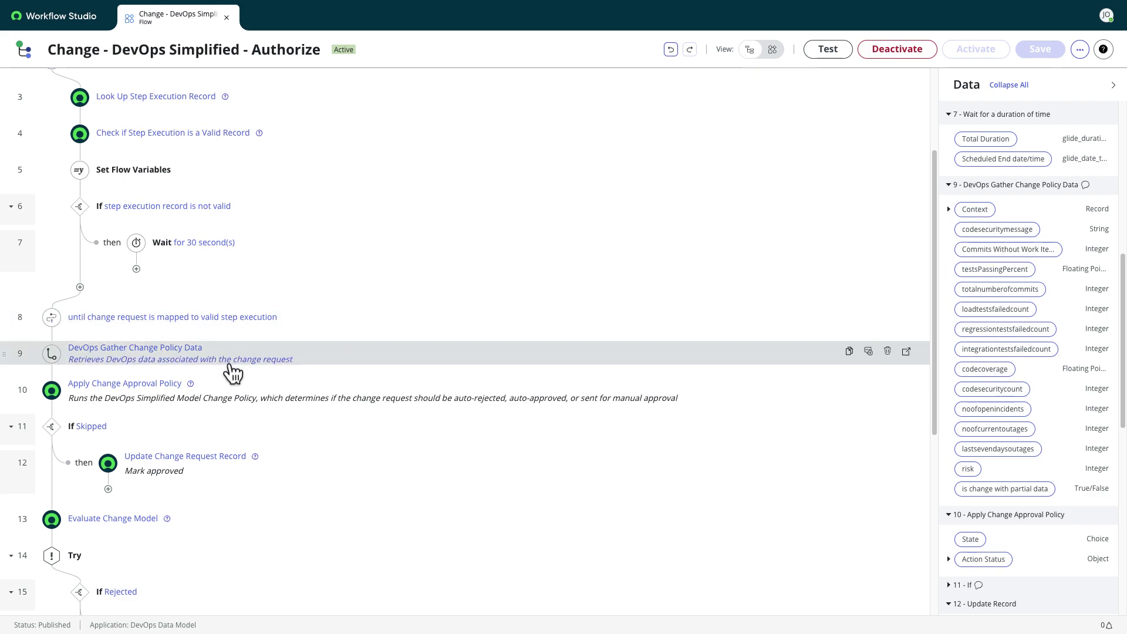
{"action": "left_click", "coordinate": [154, 360]}
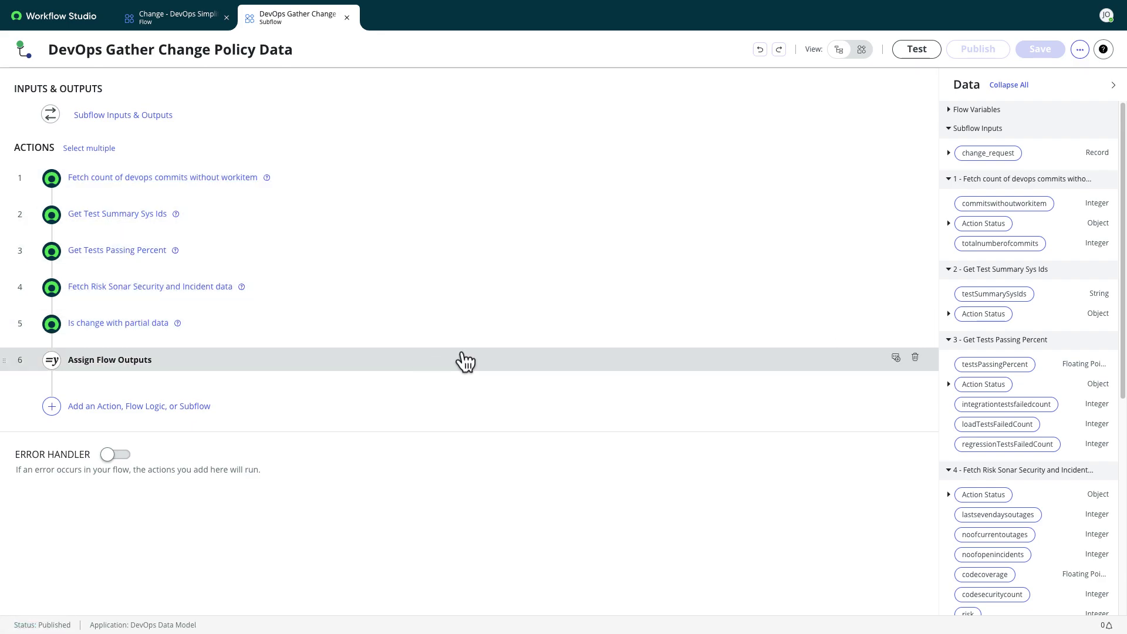
Step: Back in the Authorize flow, review Apply Change Approval Policy's inputs, including open incidents and outages
{"action": "left_click", "coordinate": [186, 28]}
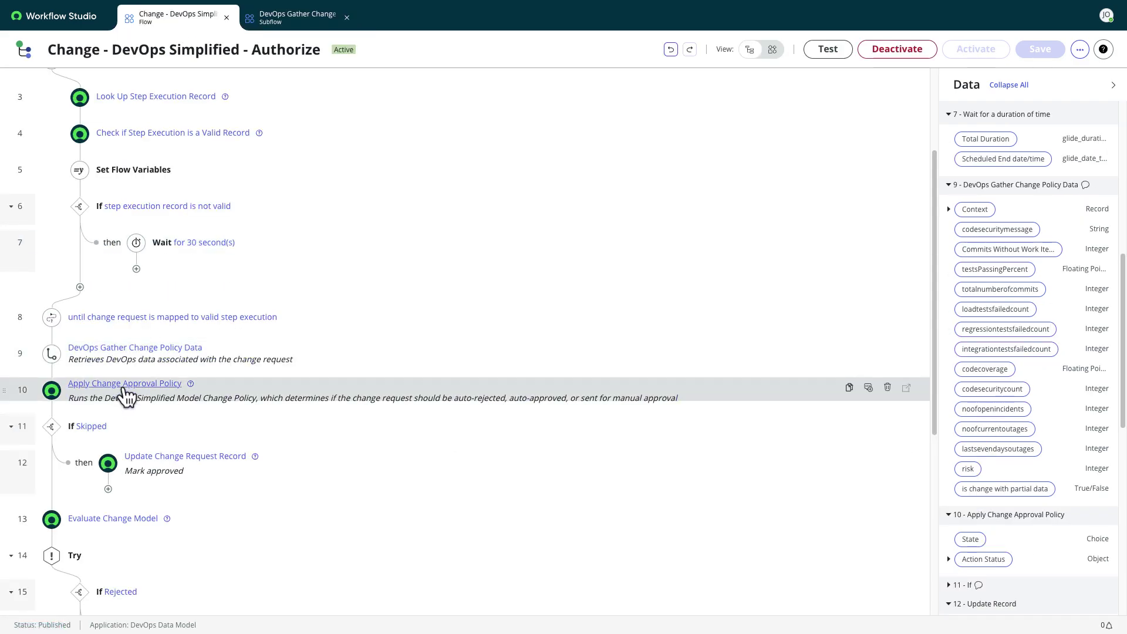
{"action": "left_click", "coordinate": [169, 387]}
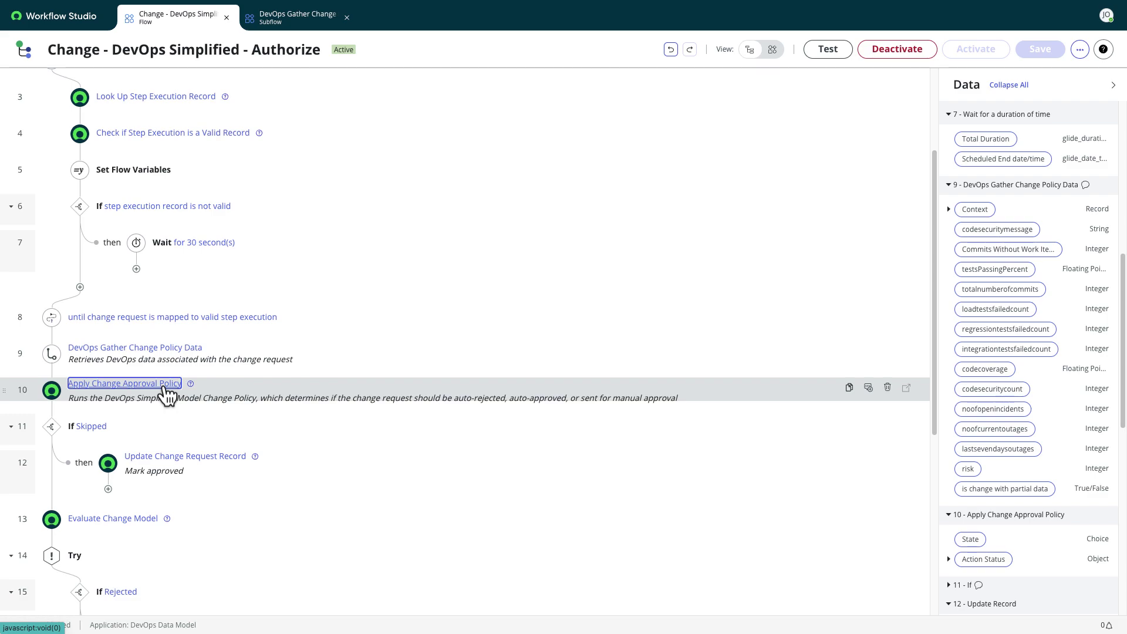
{"action": "scroll", "coordinate": [505, 257], "scroll_direction": "down", "scroll_amount": 3}
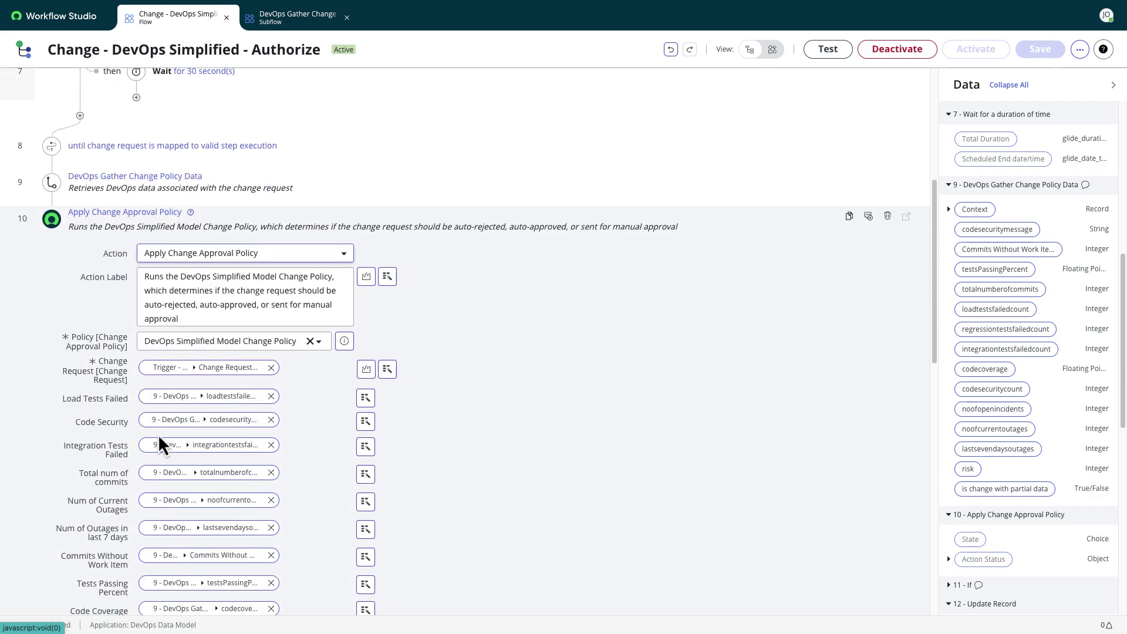
{"action": "scroll", "coordinate": [179, 557], "scroll_direction": "down", "scroll_amount": 3}
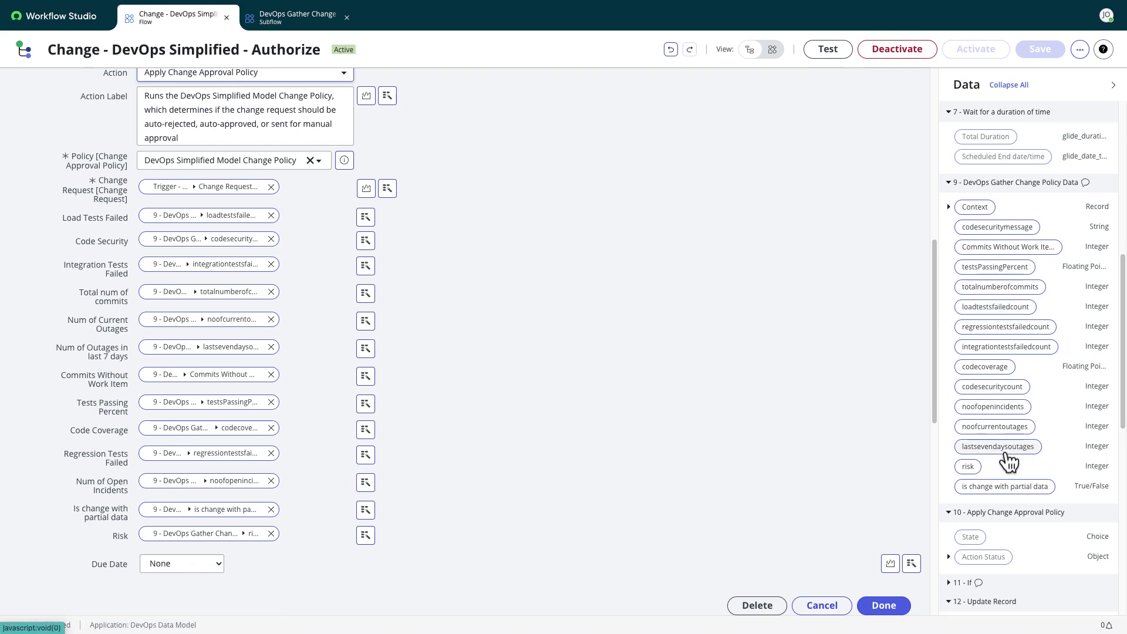
{"action": "scroll", "coordinate": [613, 382], "scroll_direction": "up", "scroll_amount": 2}
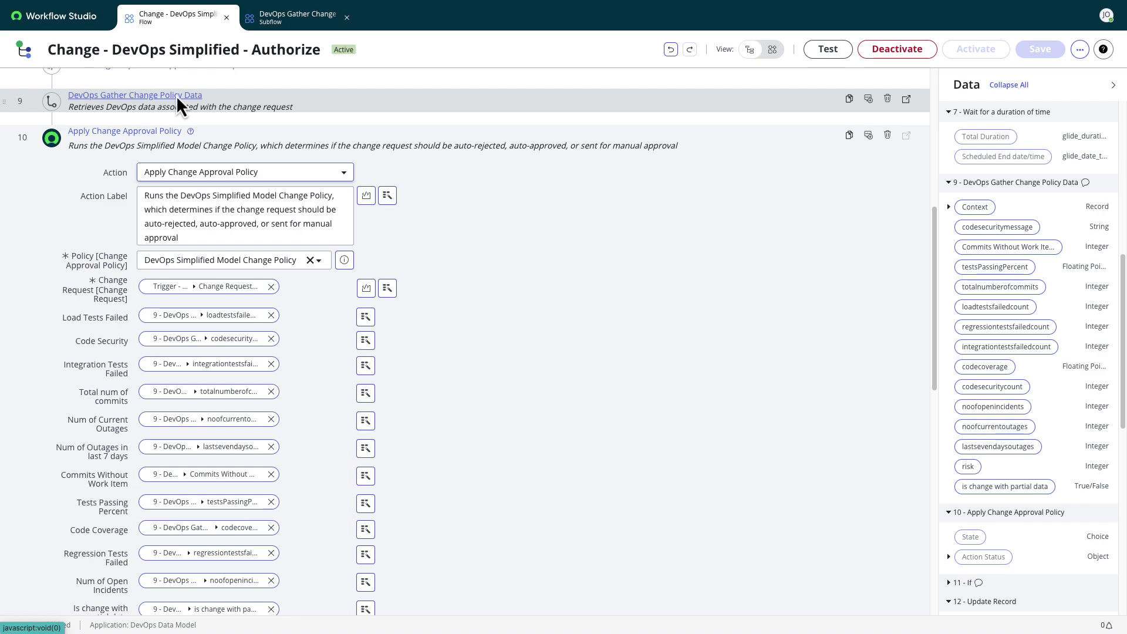
Step: Close the gather policy data subflow tab and scroll to the end of the flow
{"action": "left_click", "coordinate": [346, 17]}
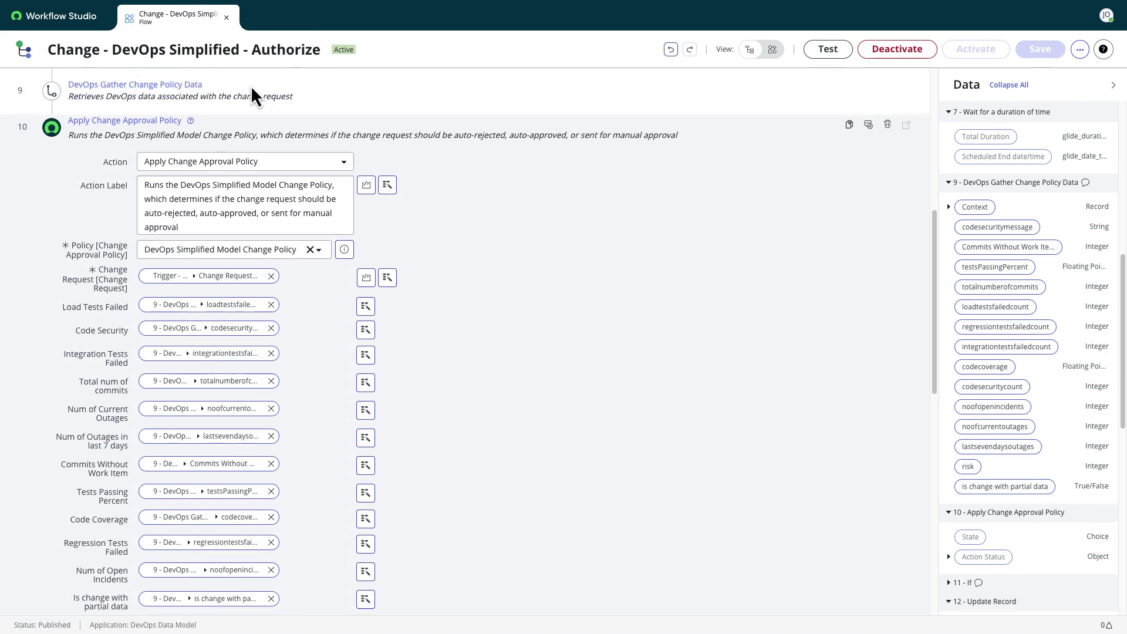
{"action": "scroll", "coordinate": [365, 343], "scroll_direction": "down", "scroll_amount": 7}
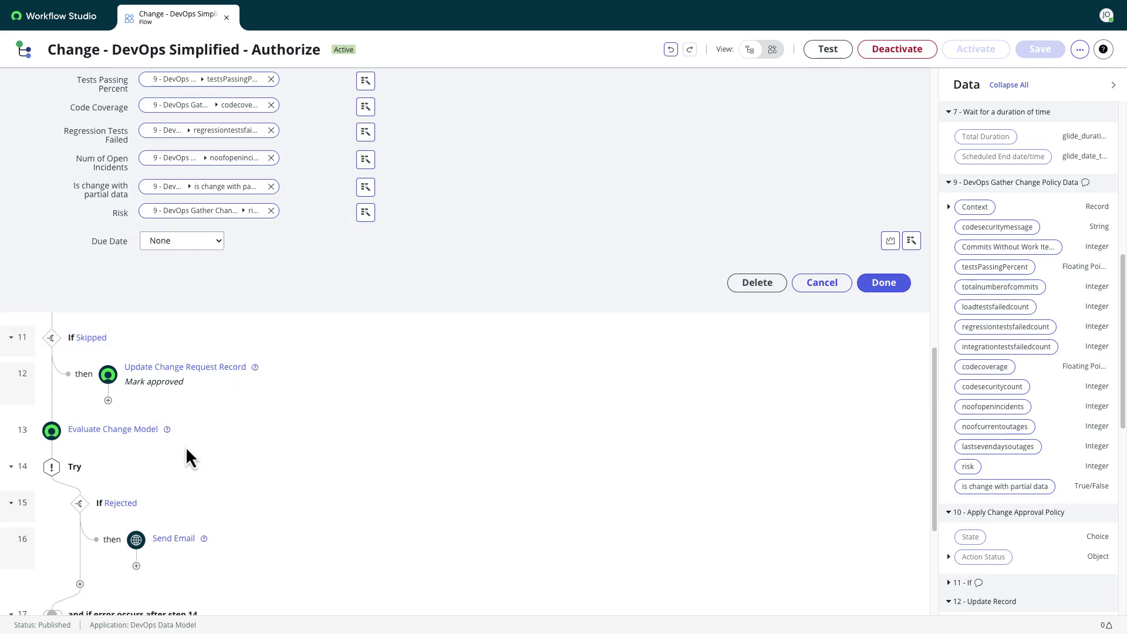
{"action": "scroll", "coordinate": [186, 452], "scroll_direction": "down", "scroll_amount": 2}
{"action": "scroll", "coordinate": [278, 452], "scroll_direction": "down", "scroll_amount": 1}
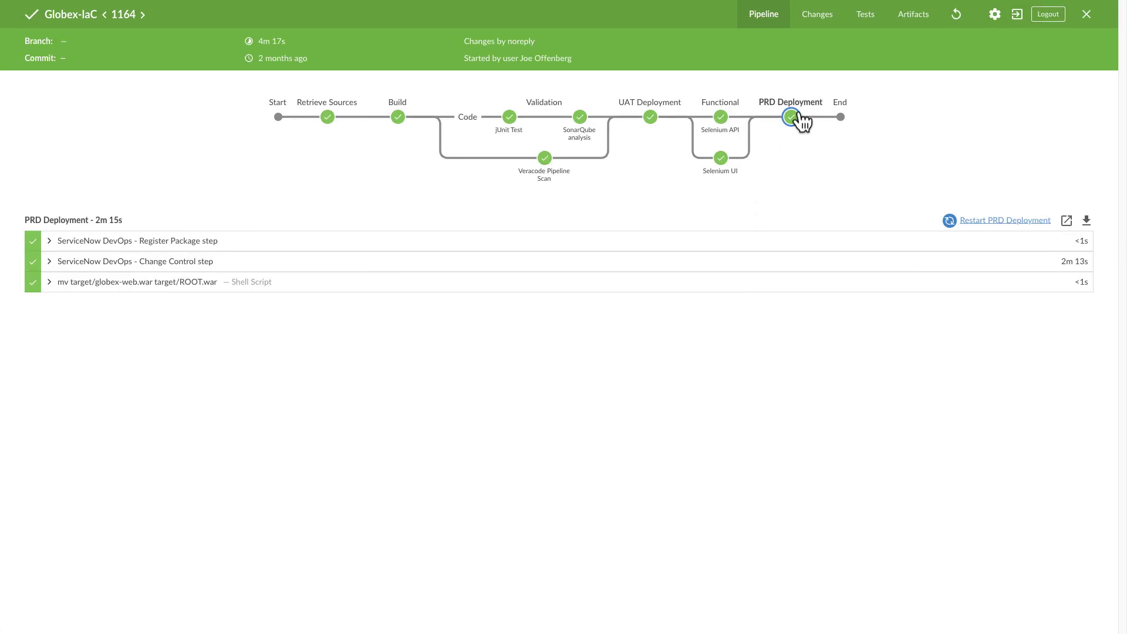
Step: Confirm run 1164's ServiceNow DevOps - Change Control log shows auto-approval, then return to Globex-IaC runs
{"action": "left_click", "coordinate": [91, 267]}
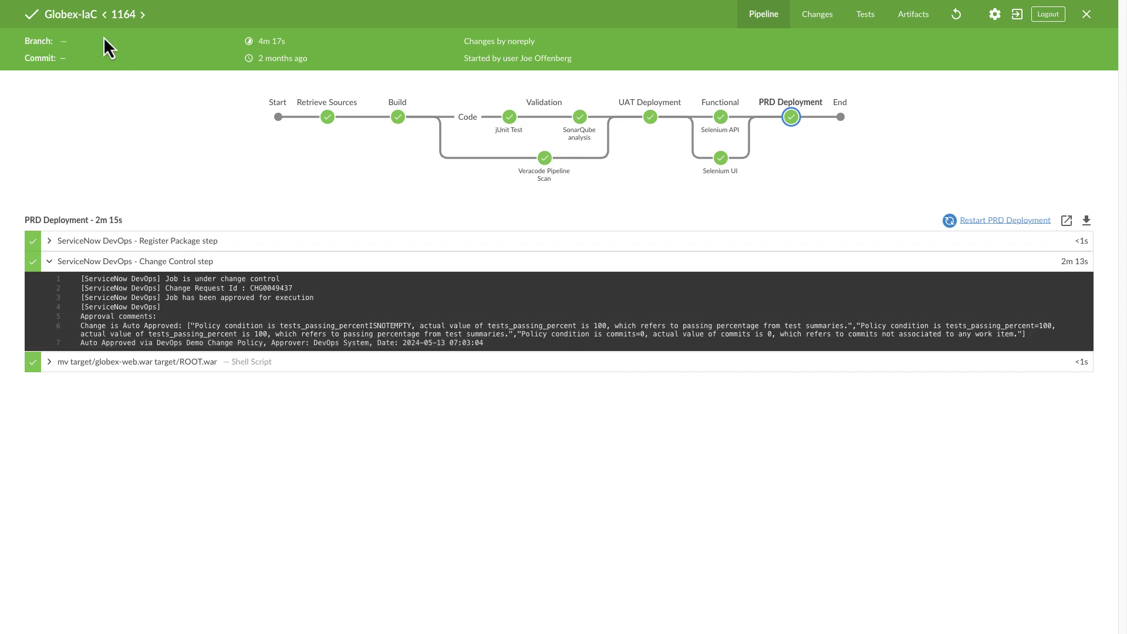
{"action": "left_click", "coordinate": [65, 18]}
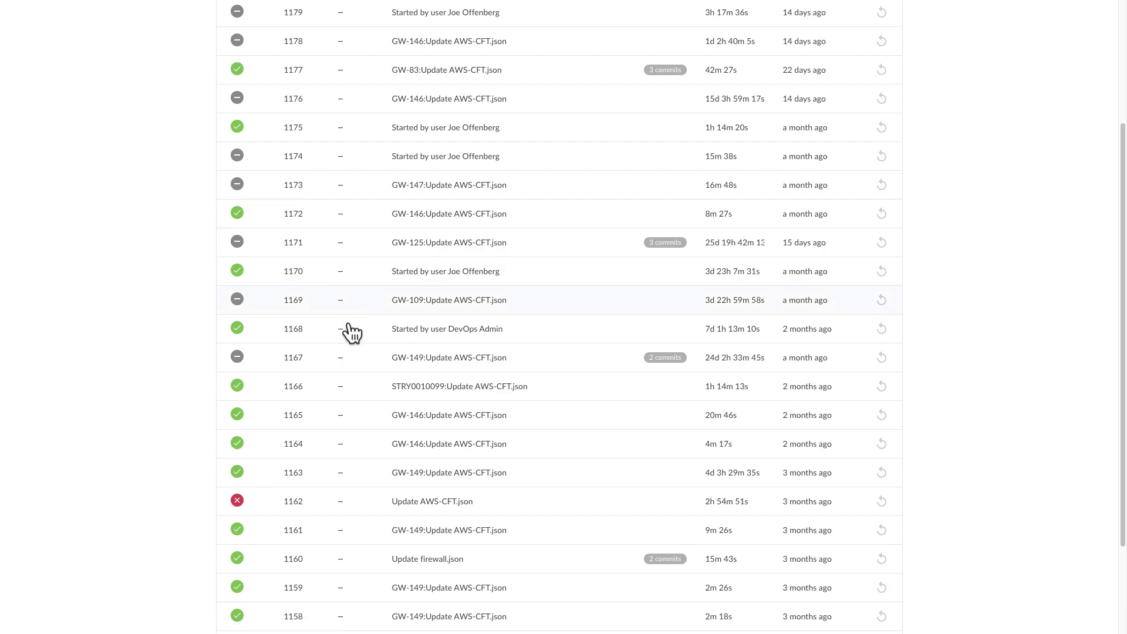
Step: Open run 1165 and expand its change control log showing the 'Low risk ok to approve' manual approval
{"action": "left_click", "coordinate": [347, 416]}
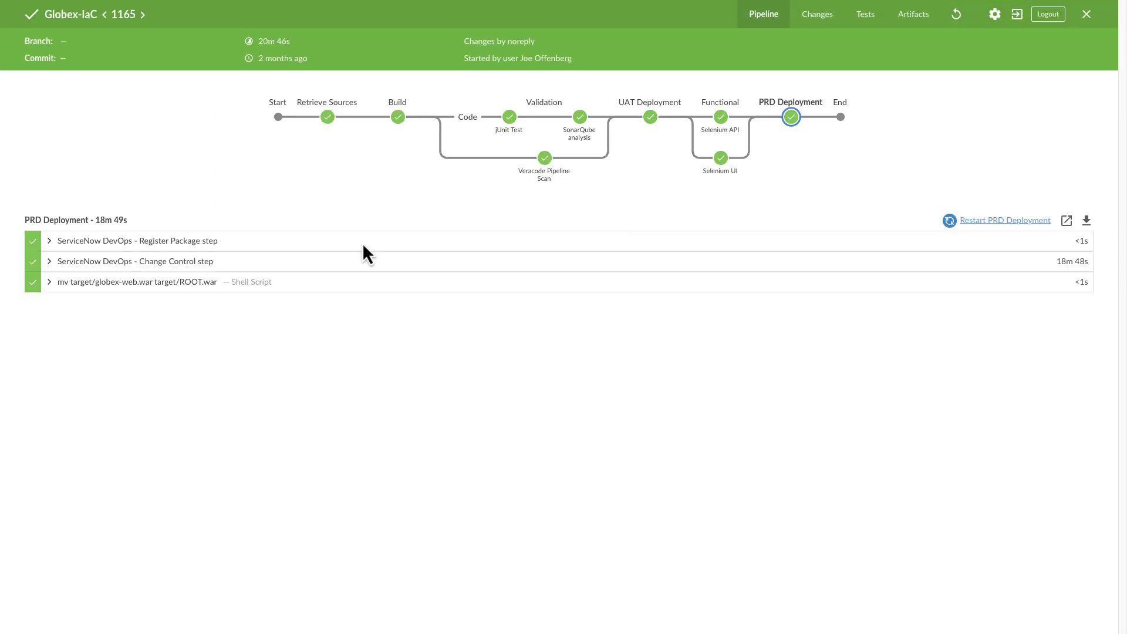
{"action": "left_click", "coordinate": [227, 265]}
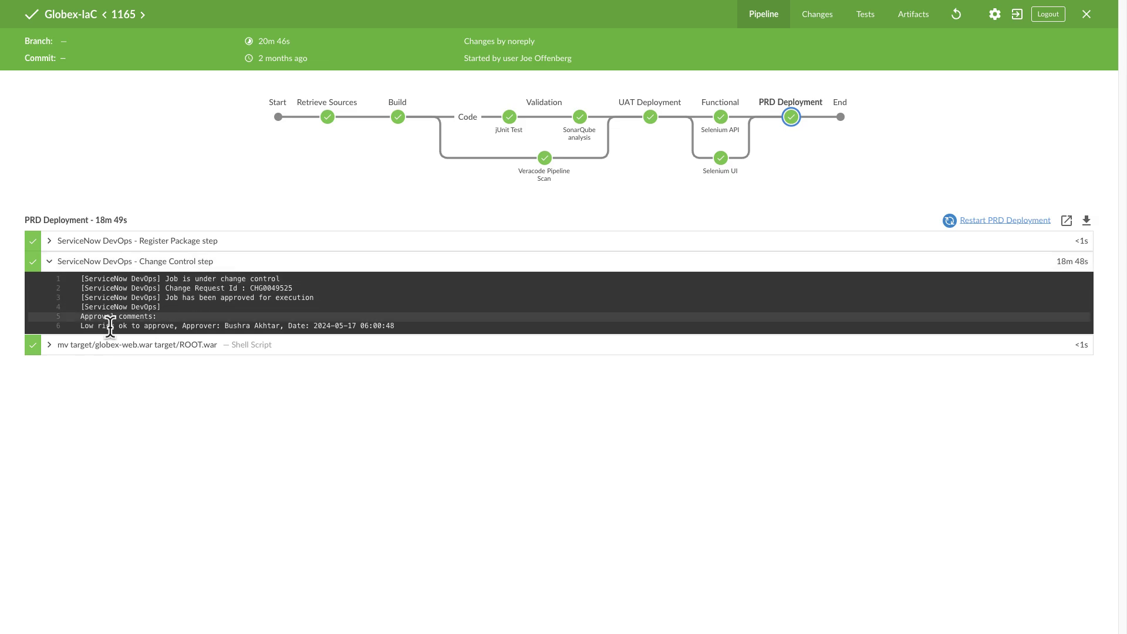